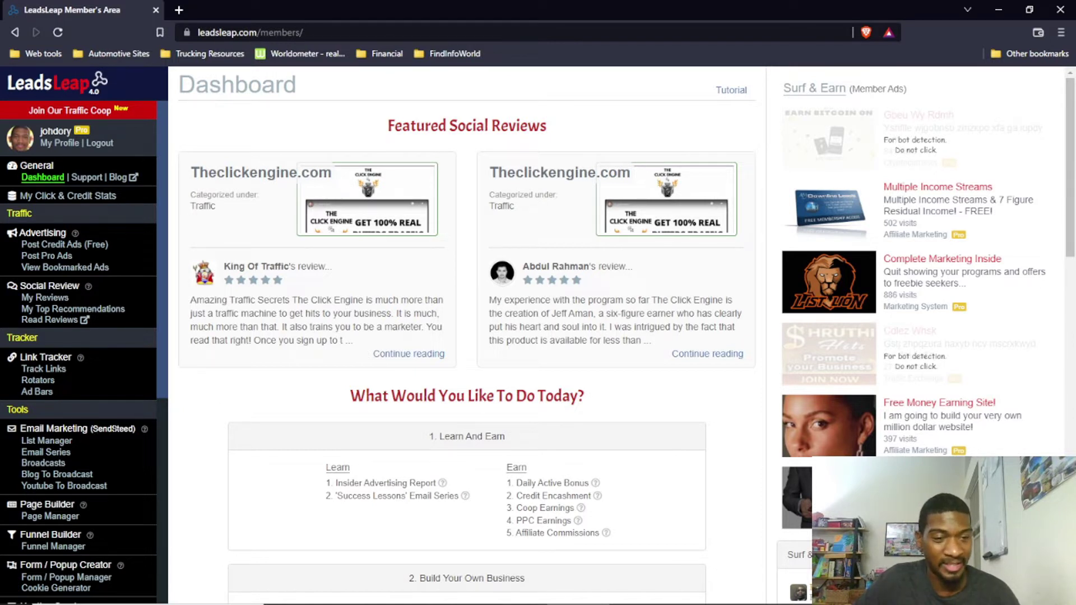
Go to the email List Manager and add a new list named Luxury Getaways.
drag(88, 429, 135, 429)
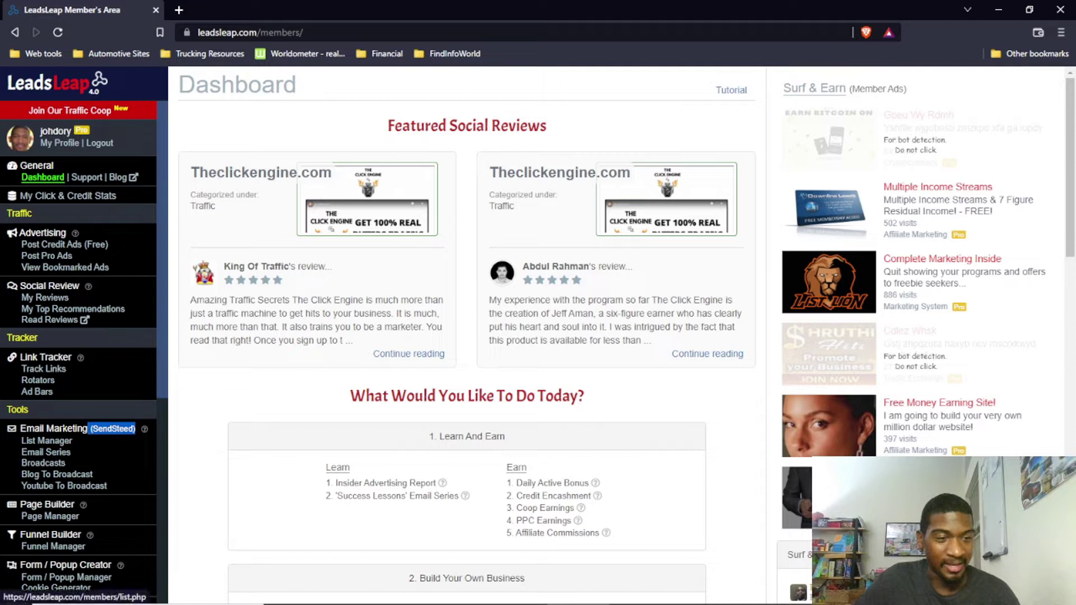
click(62, 443)
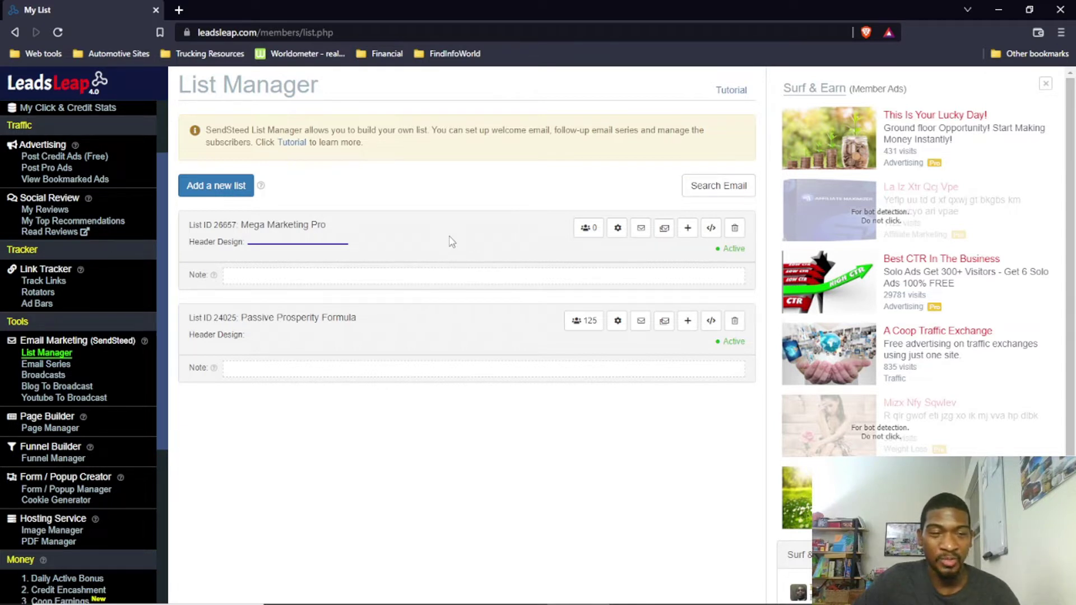
click(234, 189)
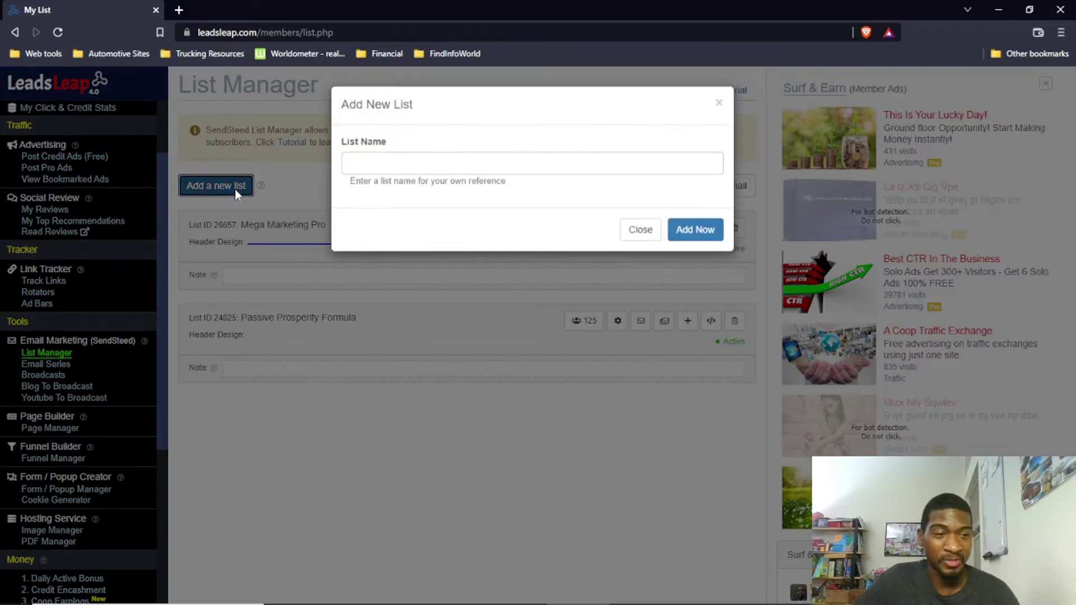
click(467, 168)
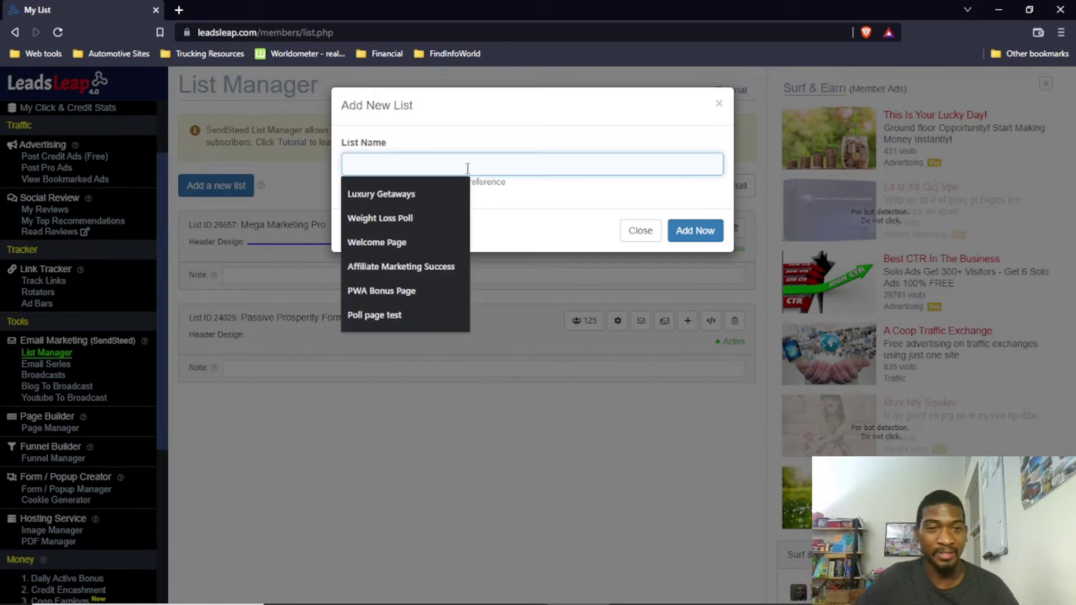
click(407, 194)
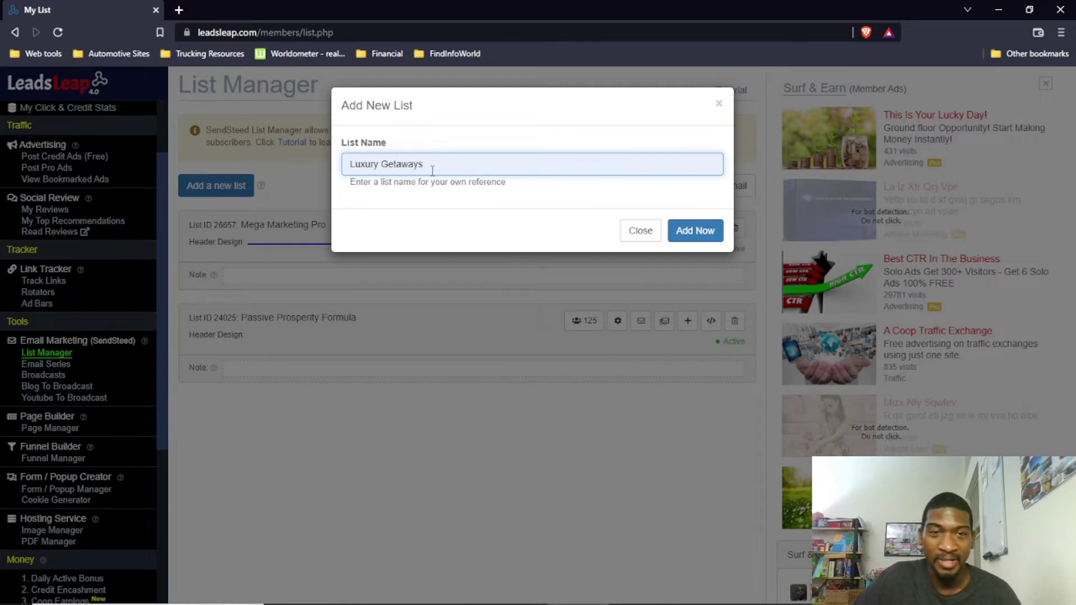
click(694, 240)
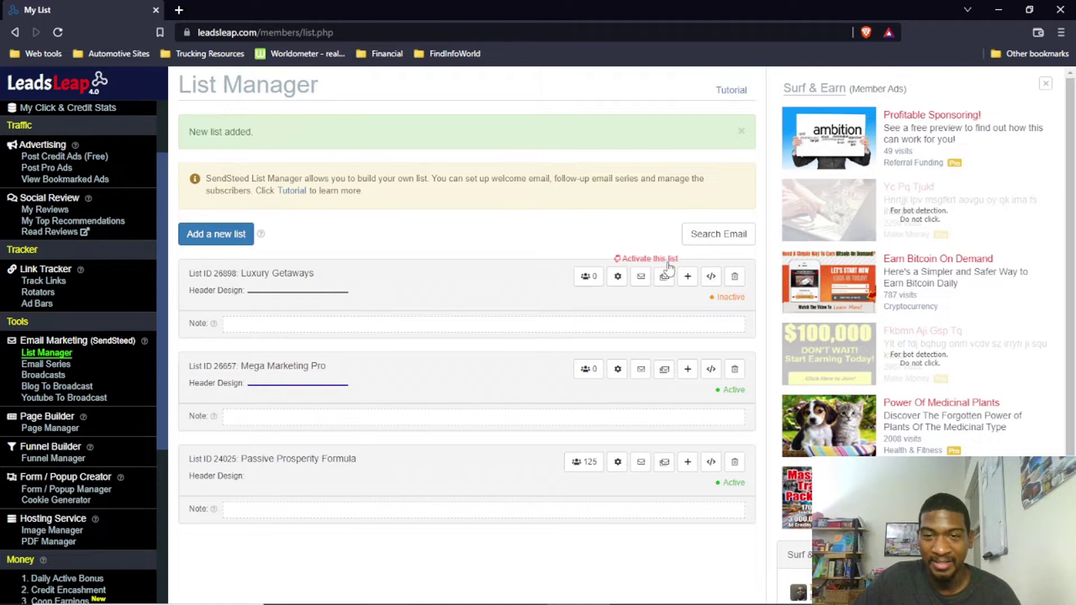
Open the settings of the Luxury Getaways list at its List Customization section.
click(621, 280)
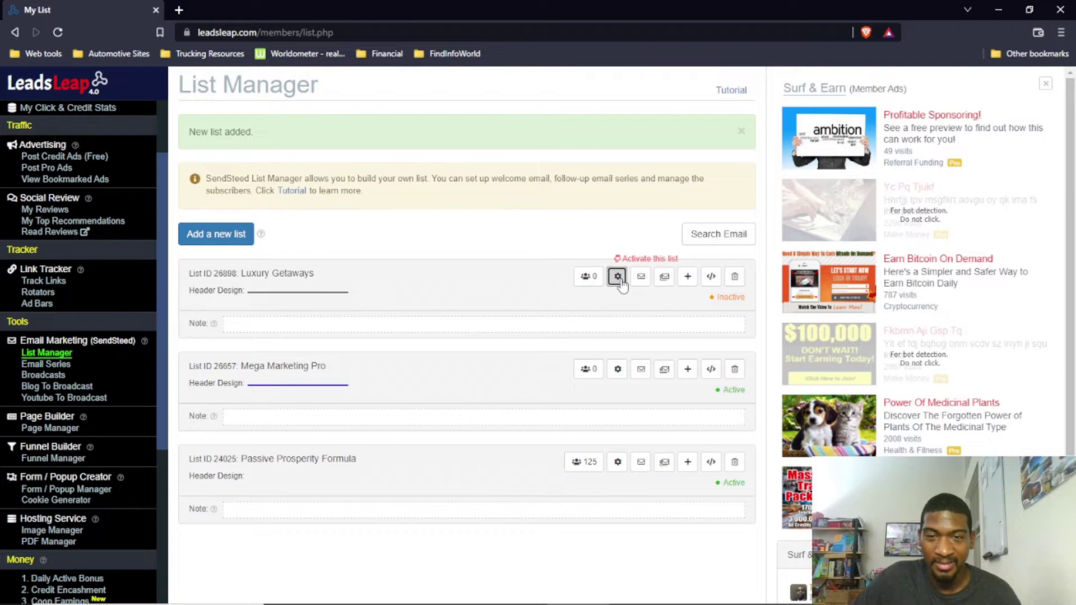
scroll(493, 342, down, 2)
scroll(518, 342, down, 1)
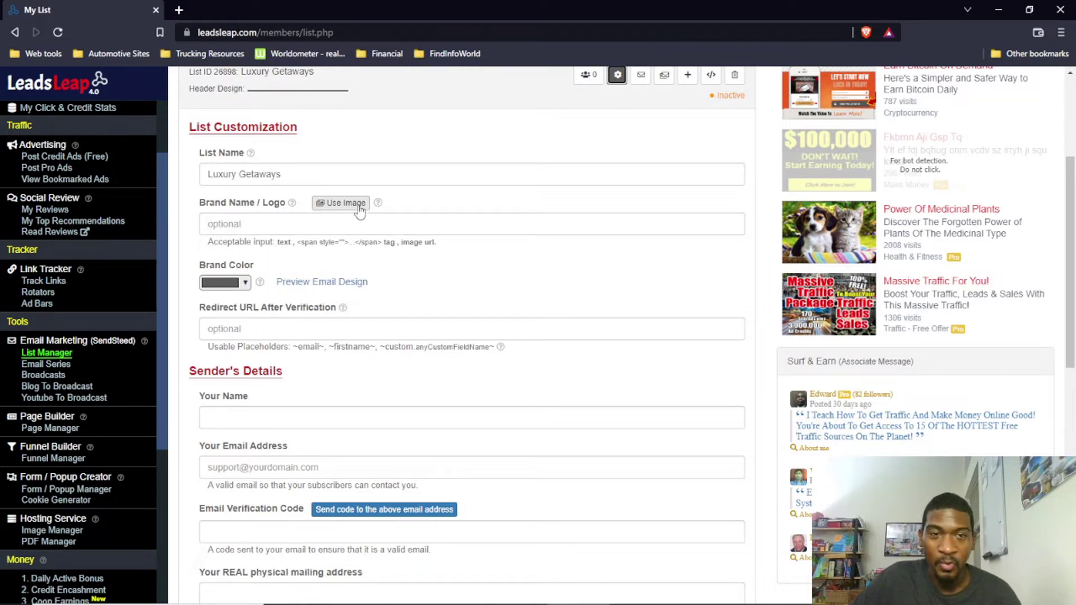
Examine the brand name, redirect URL, sender's details, verification code, mailing address and email signature fields of the list settings.
click(253, 223)
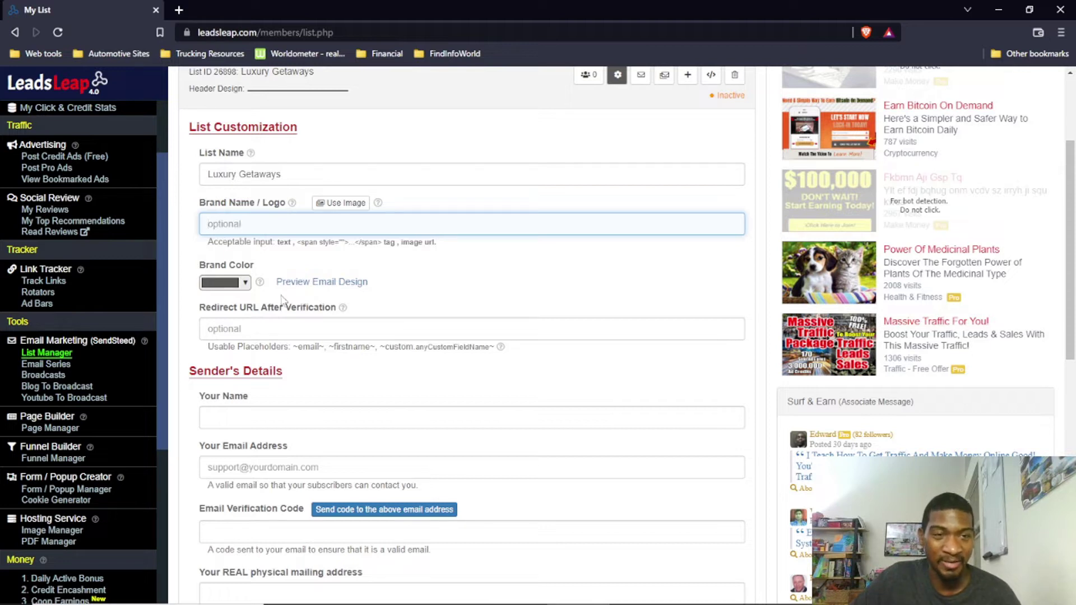
scroll(443, 320, down, 1)
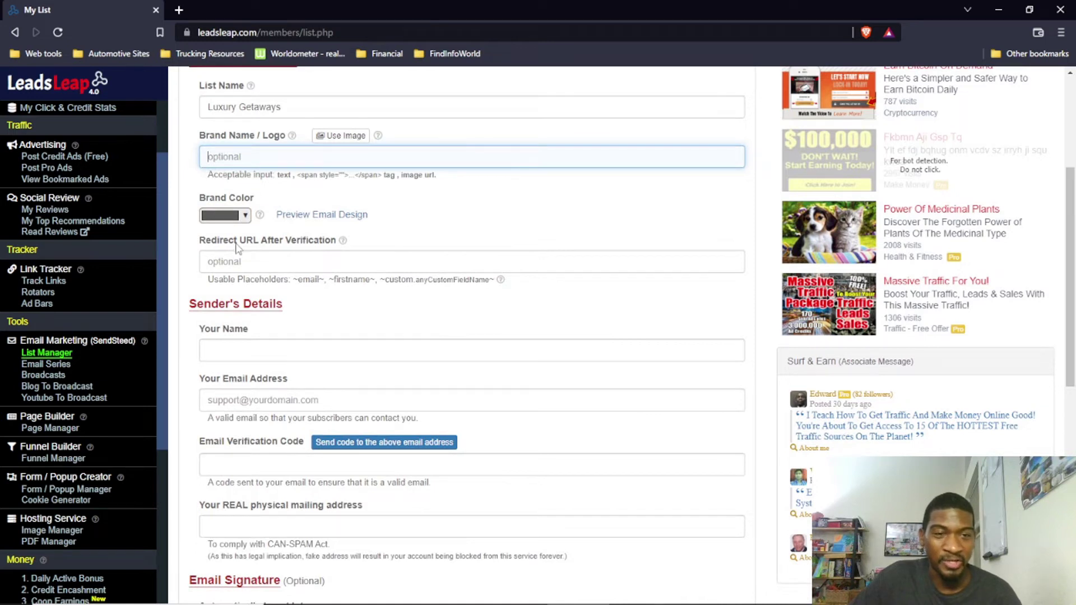
click(258, 263)
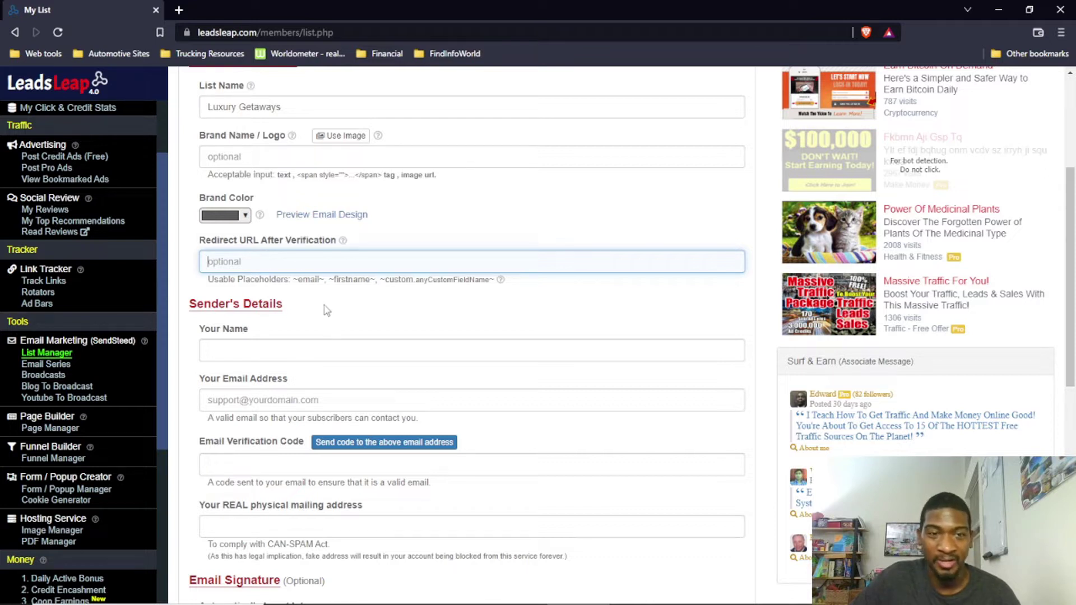
scroll(303, 269, down, 1)
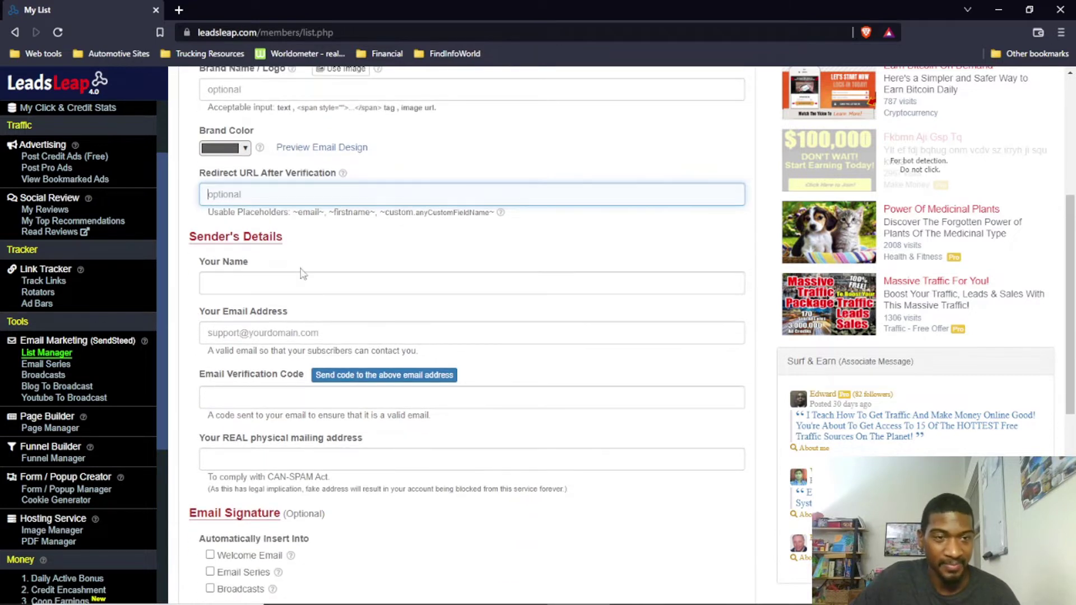
click(220, 282)
click(331, 249)
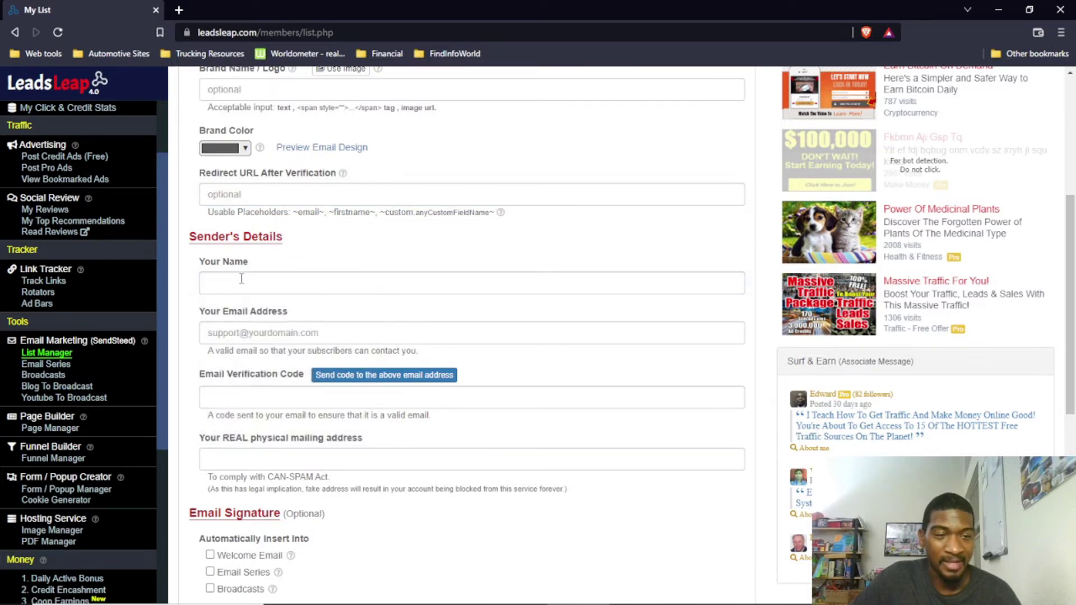
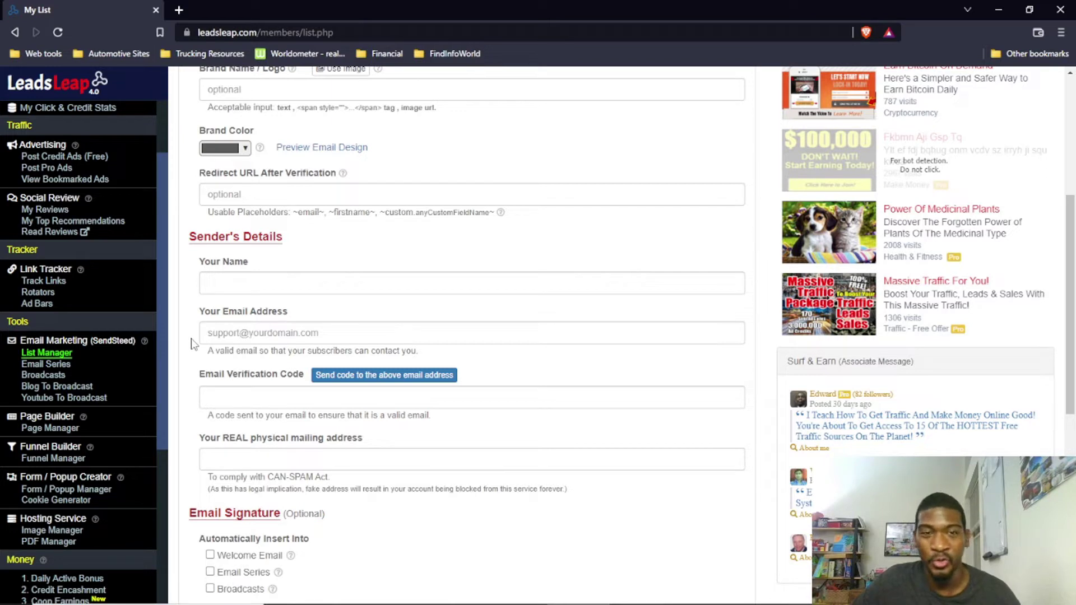
scroll(190, 344, down, 2)
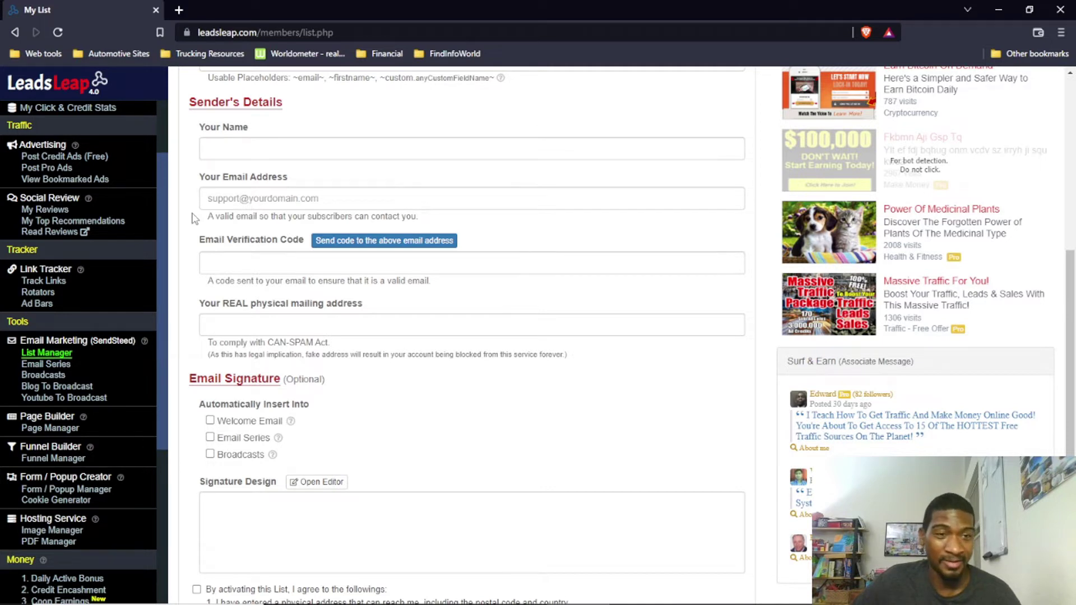
scroll(193, 217, up, 5)
scroll(187, 274, down, 4)
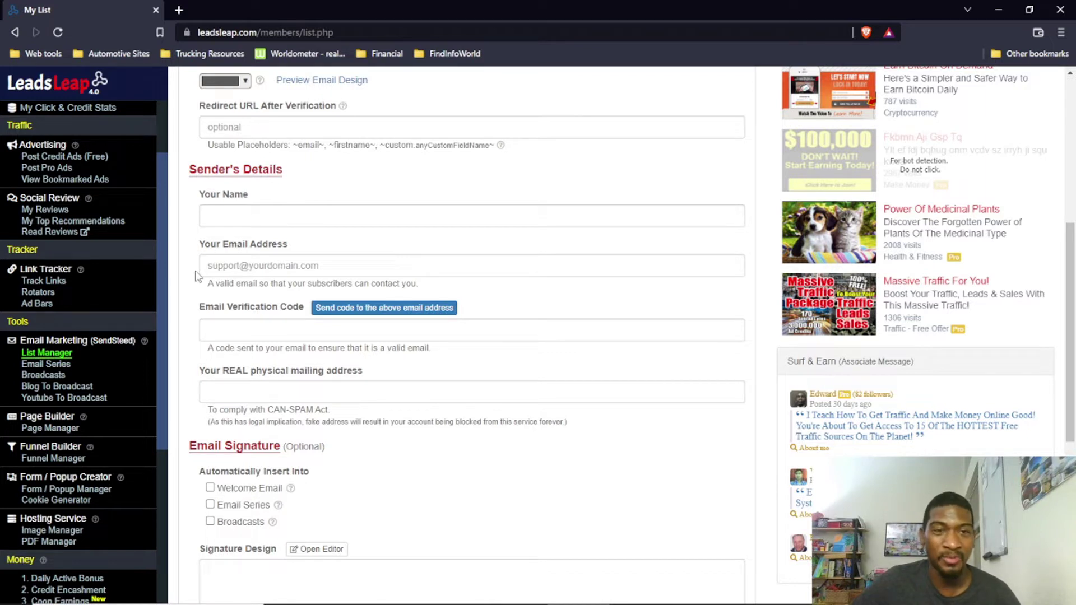
scroll(196, 275, down, 3)
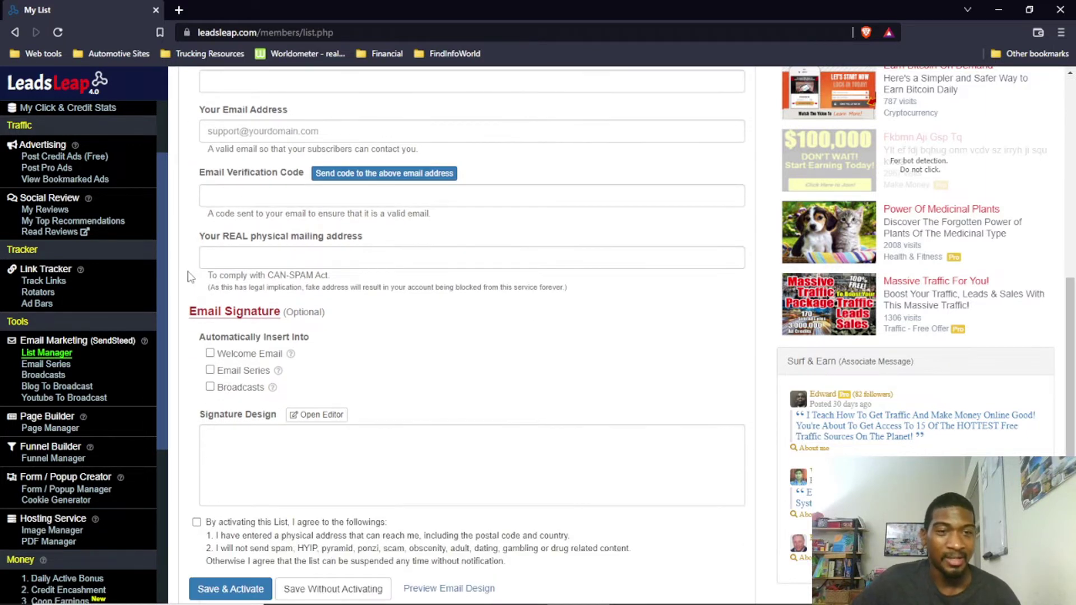
drag(197, 237, 371, 236)
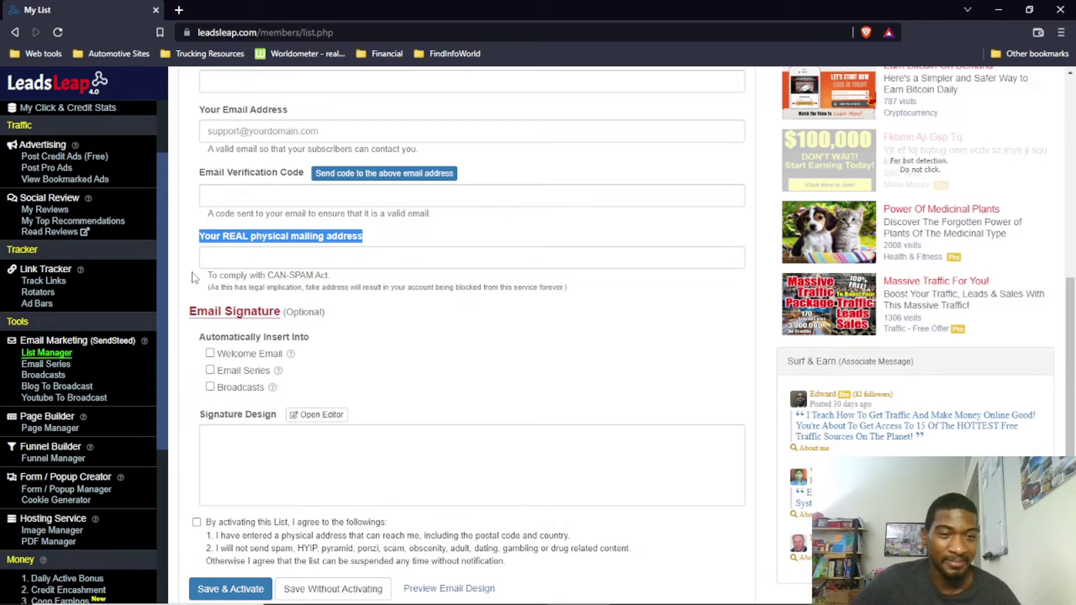
scroll(193, 276, down, 1)
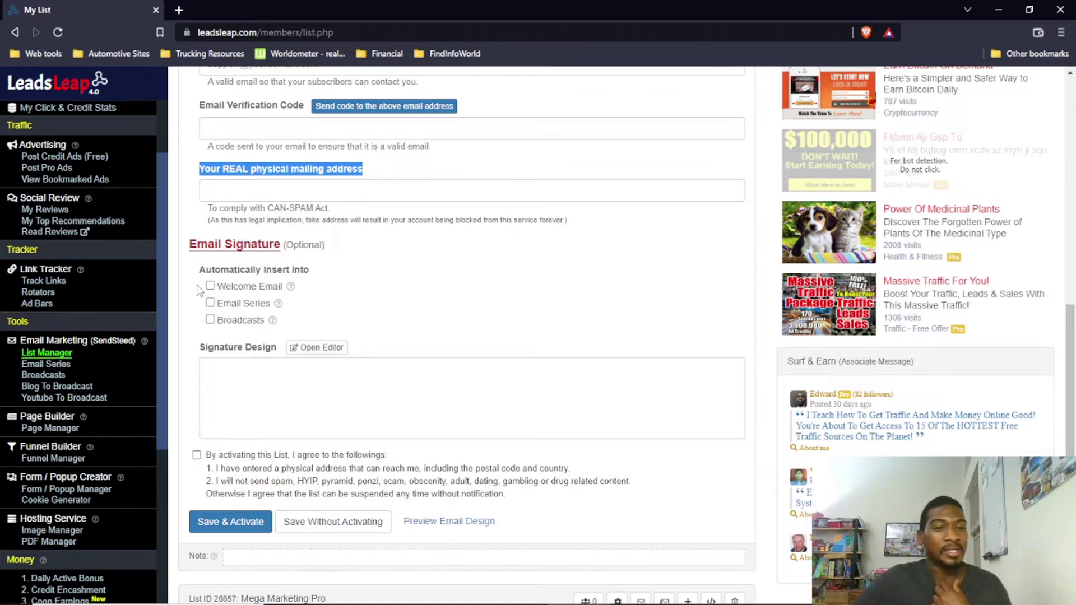
Open the editor for the list's email signature design and place the cursor in its text area.
click(317, 348)
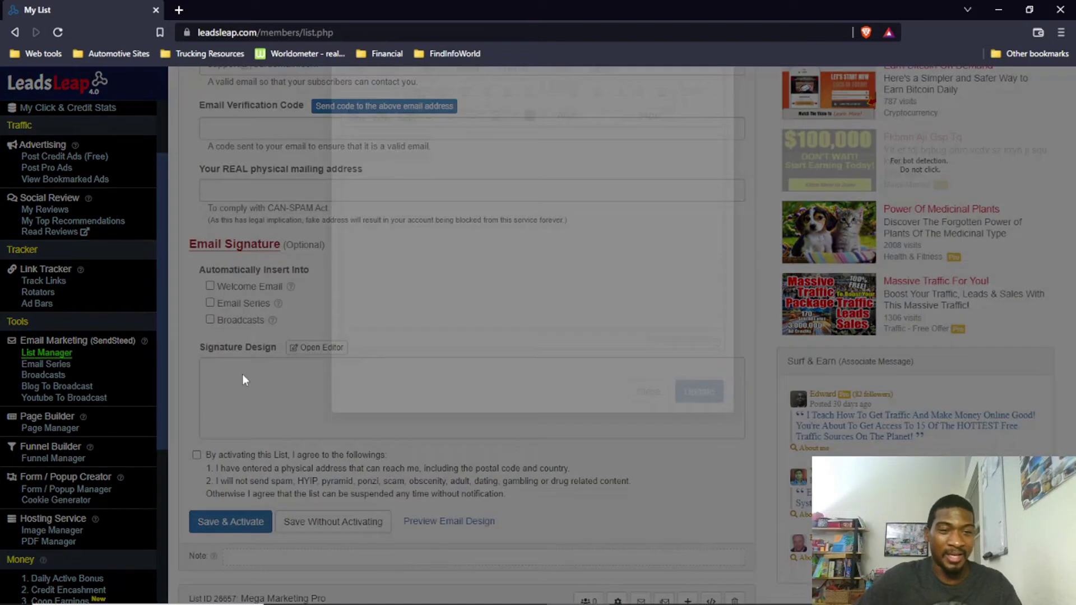
click(485, 230)
text(John D.)
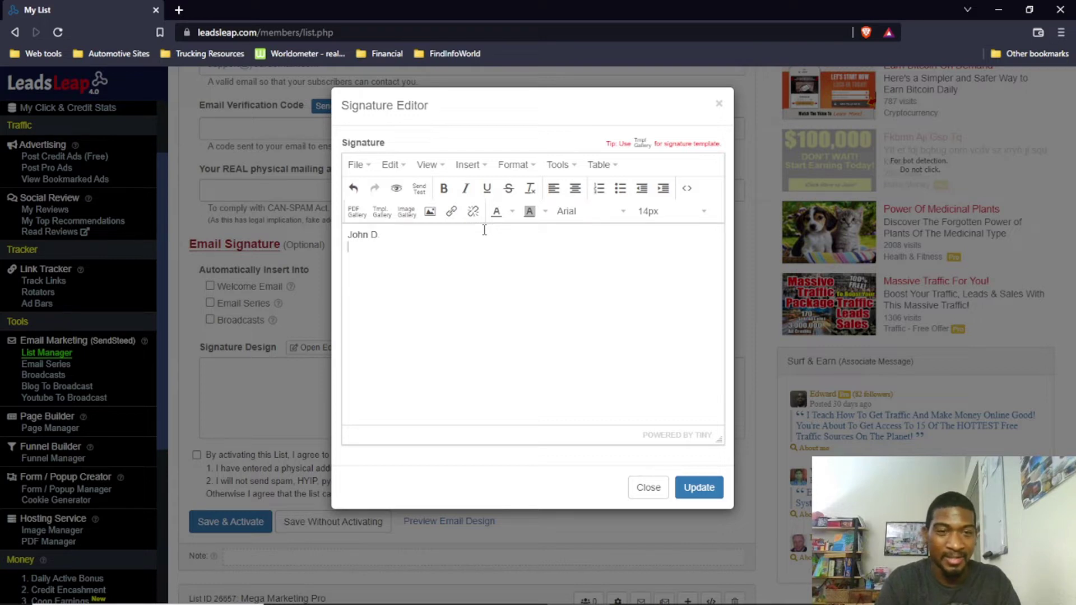
key(BackSpace)
key(BackSpace)
key(BackSpace)
key(BackSpace)
key(BackSpace)
key(BackSpace)
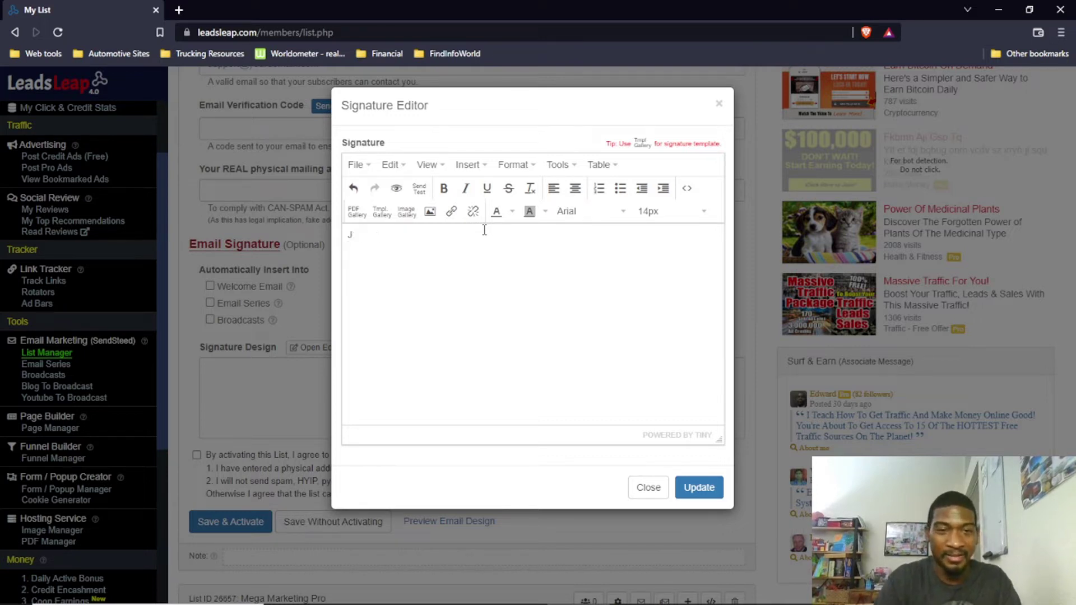
Write the closing "Till next time," in the signature, followed by the sender's name on a new line.
text(Till )
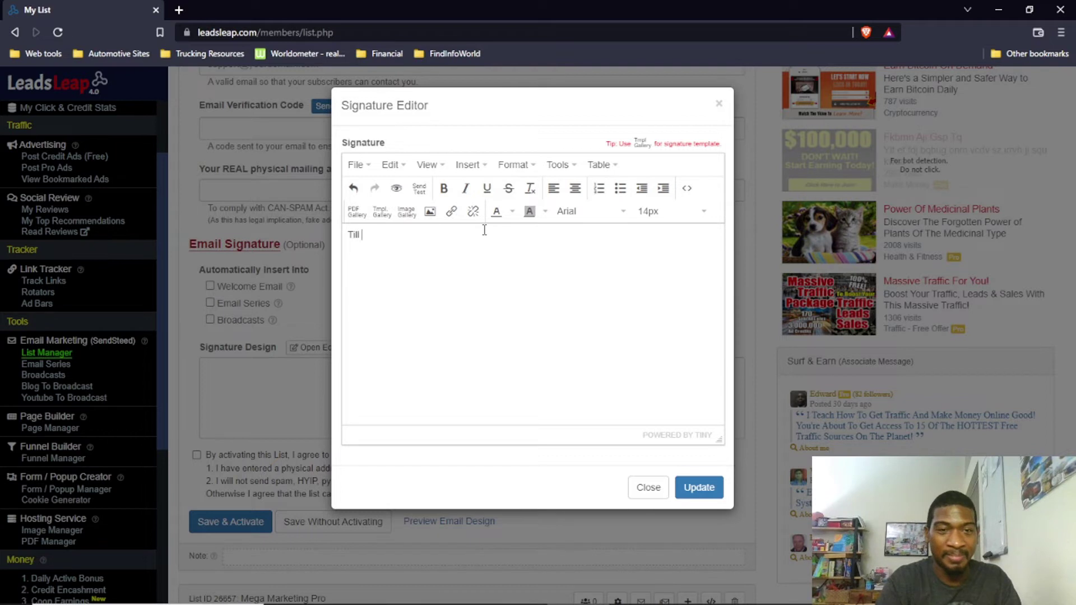
text(next time,)
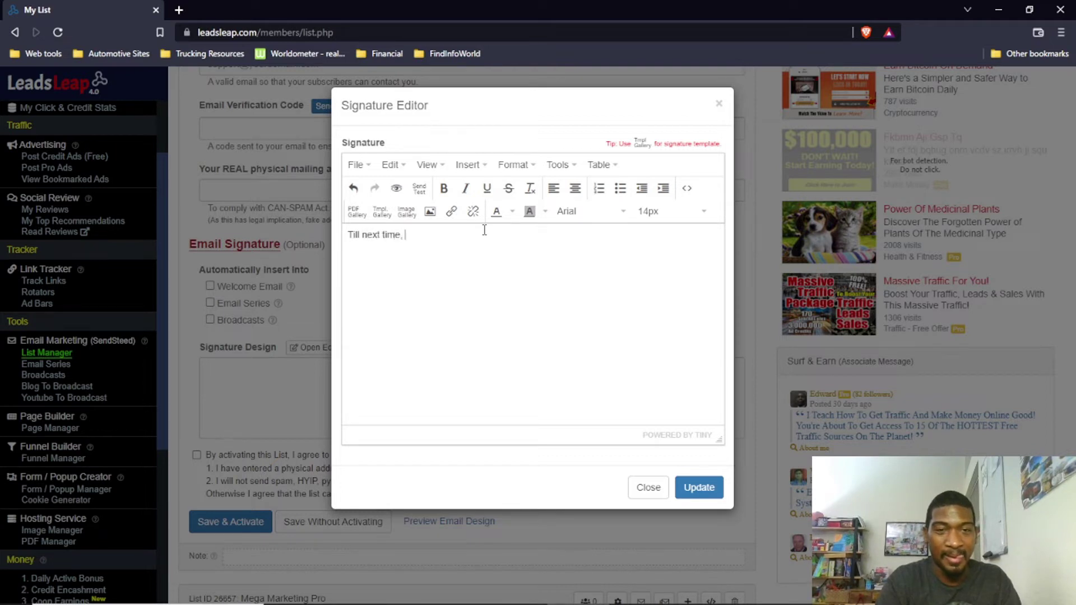
key(Return)
text(JOhn)
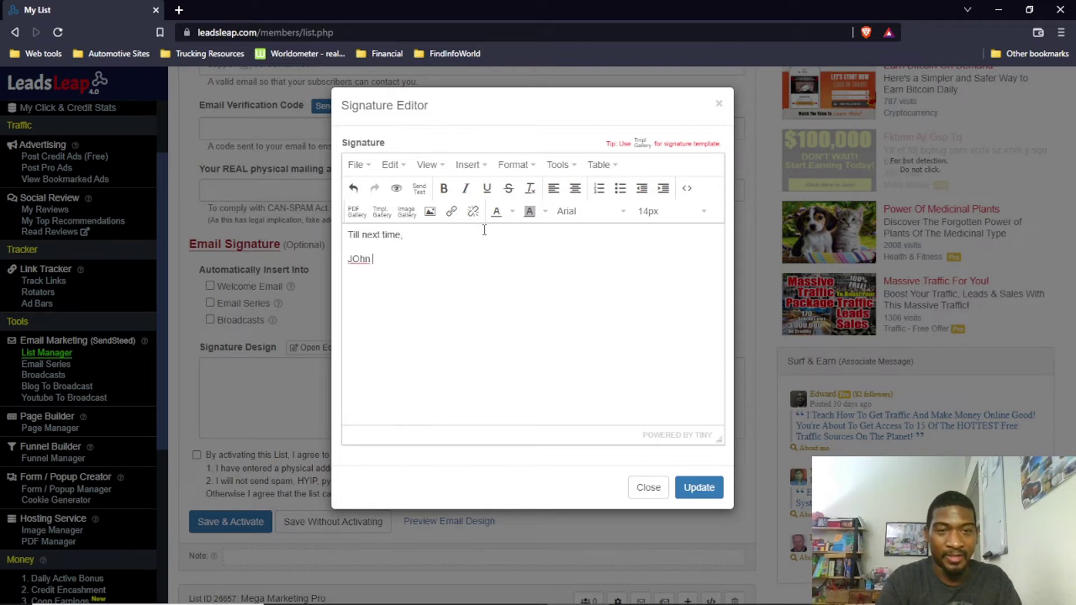
key(BackSpace)
key(BackSpace)
key(BackSpace)
text(ohn D.)
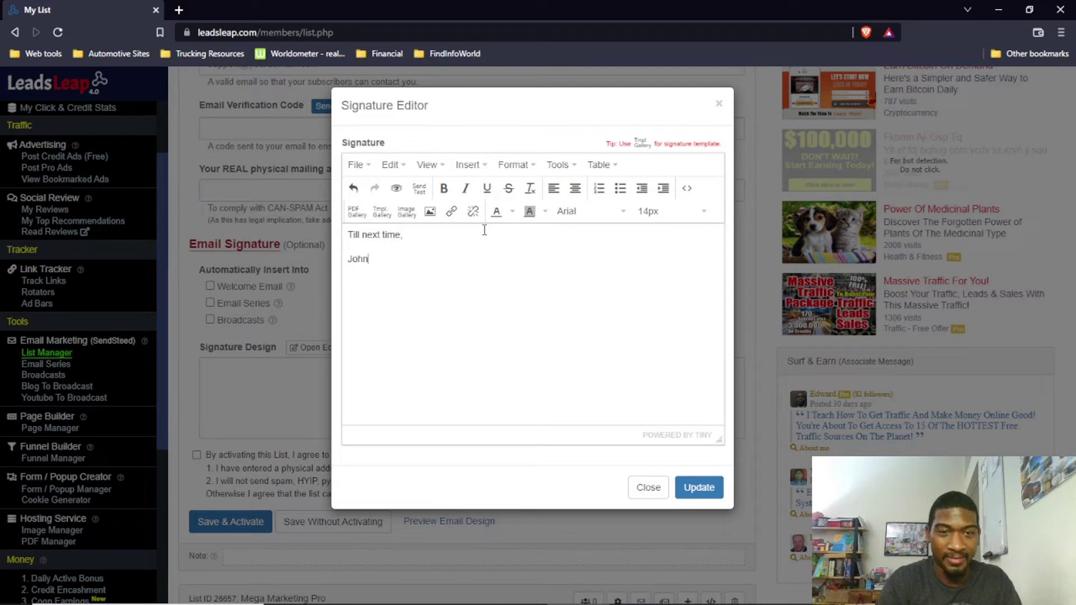
key(Return)
text(P.S)
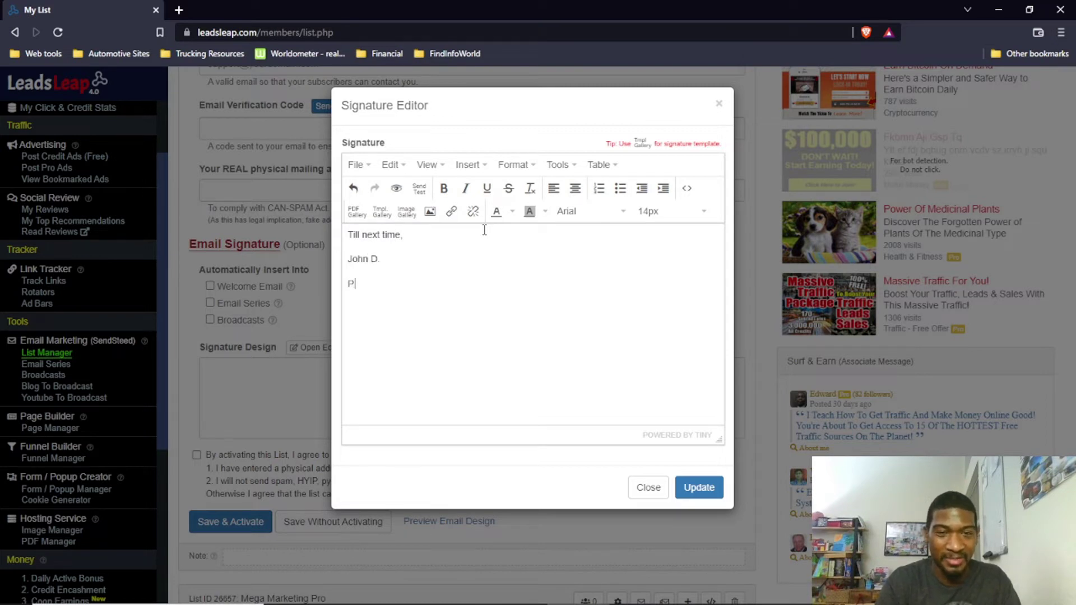
key(BackSpace)
key(BackSpace)
key(BackSpace)
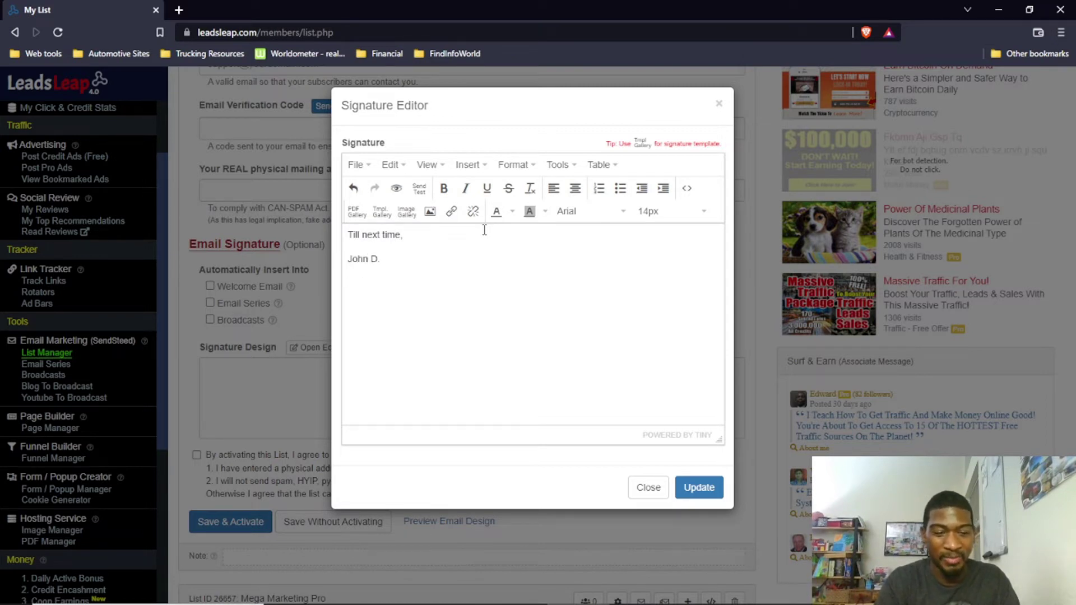
text("kee)
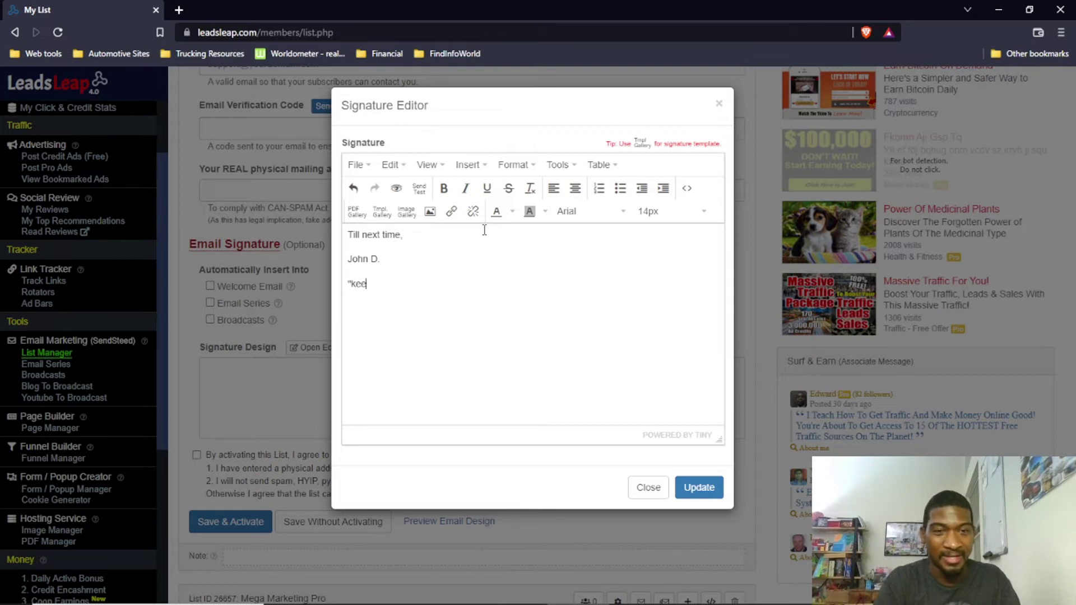
text(p pushing" -)
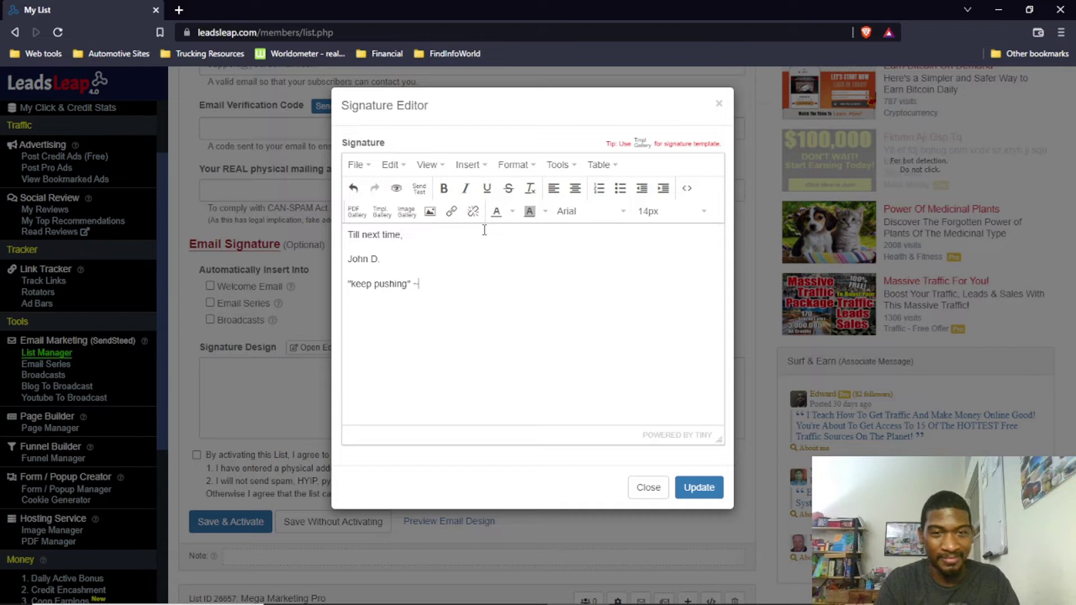
text(John D.)
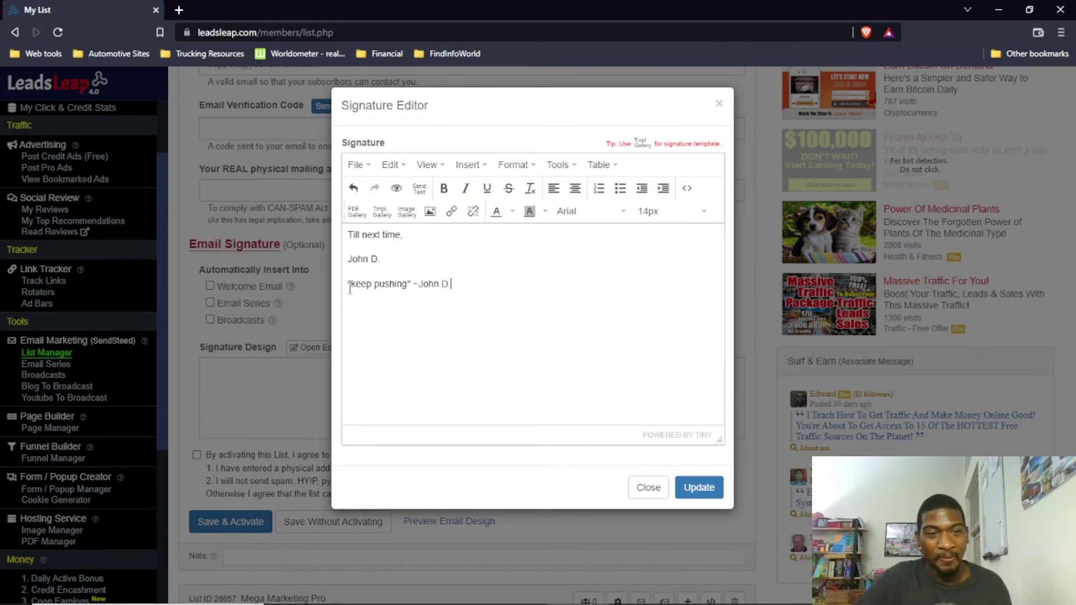
drag(350, 285, 514, 293)
key(BackSpace)
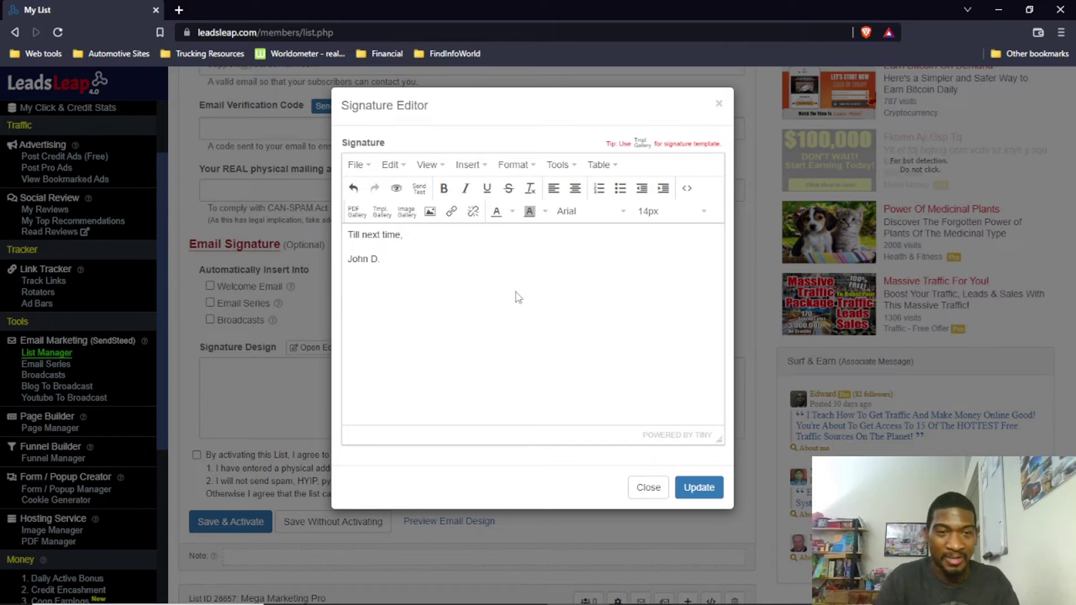
Add the sender's website address on a new line below the name in the email signature.
text(http)
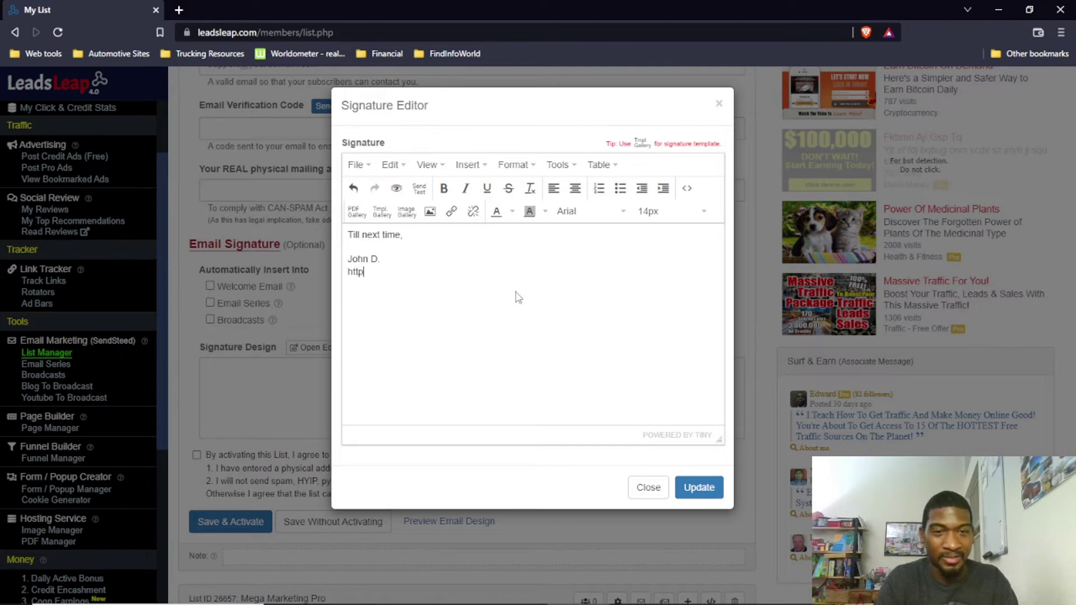
text(s://workwithjohnd.net)
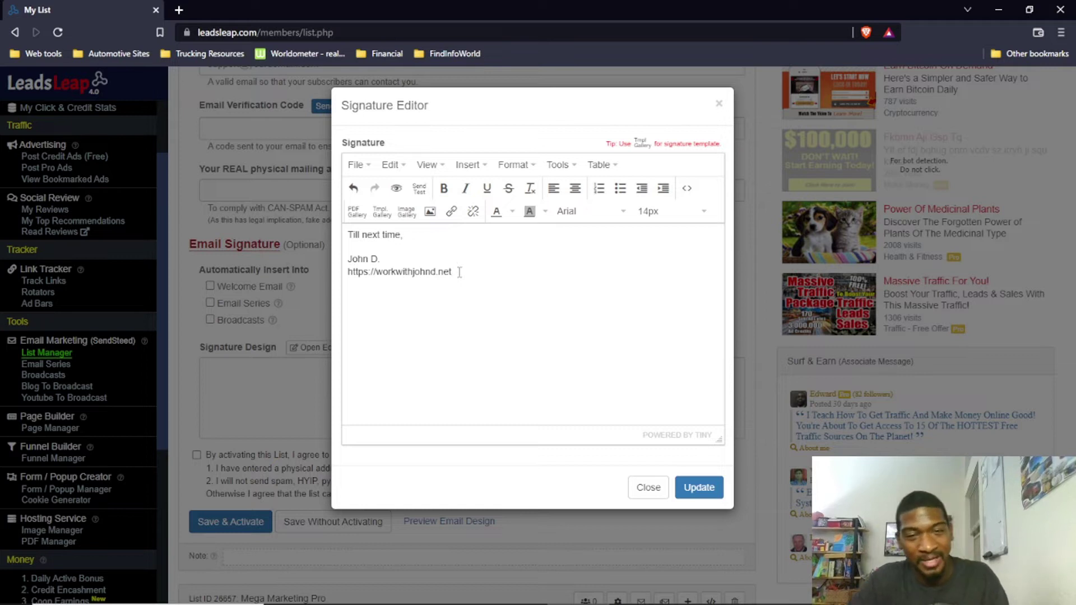
Delete the website address from the signature and close the signature editor without updating.
key(BackSpace)
key(BackSpace)
key(BackSpace)
key(BackSpace)
key(BackSpace)
key(BackSpace)
key(BackSpace)
key(BackSpace)
key(BackSpace)
key(BackSpace)
key(BackSpace)
key(BackSpace)
key(BackSpace)
key(BackSpace)
key(BackSpace)
key(BackSpace)
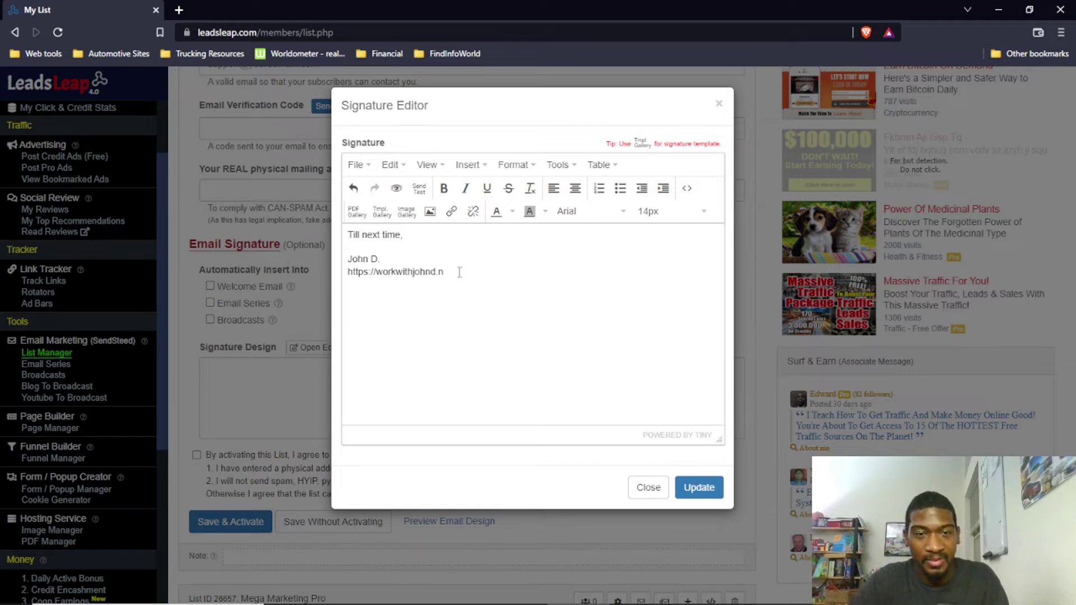
key(BackSpace)
key(BackSpace)
key(BackSpace)
key(BackSpace)
key(BackSpace)
key(BackSpace)
key(BackSpace)
key(BackSpace)
key(BackSpace)
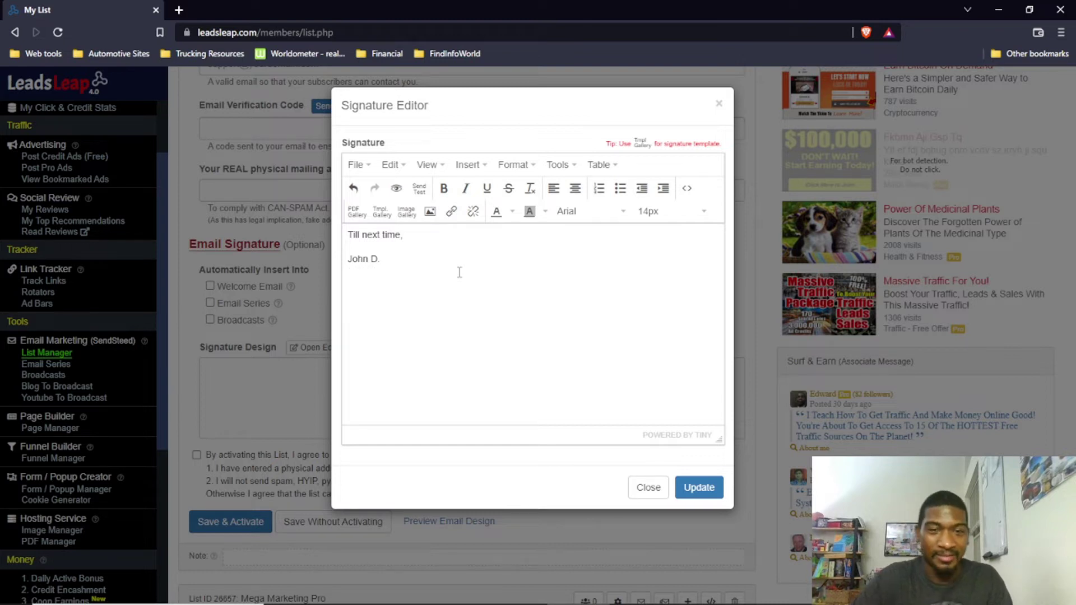
click(650, 488)
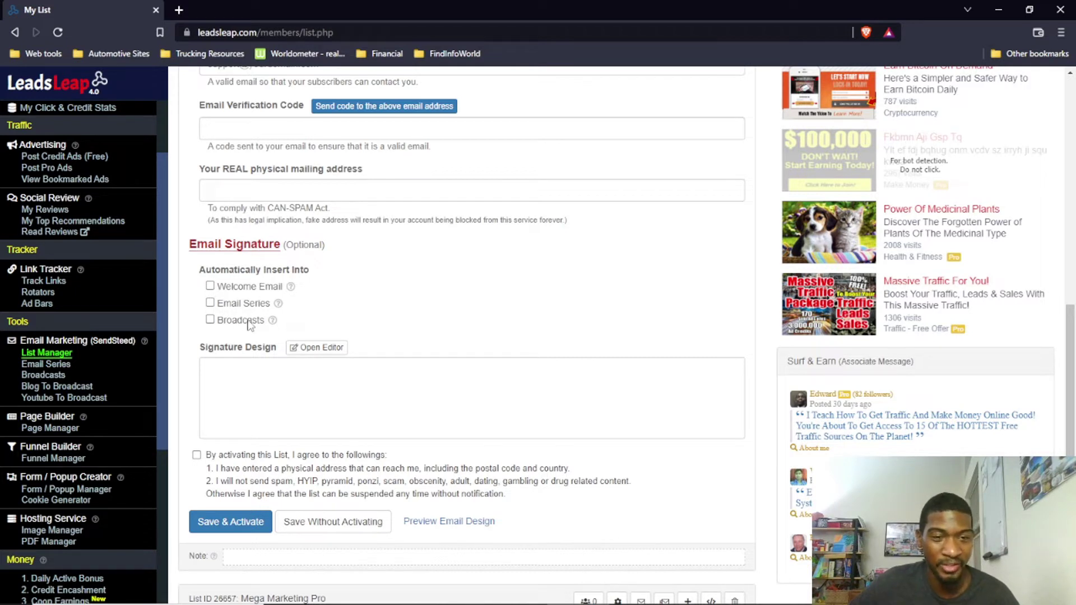
Open the Luxury Getaways list's email messages and examine its Welcome Email and Verification Email sections.
scroll(388, 298, down, 1)
scroll(388, 298, down, 2)
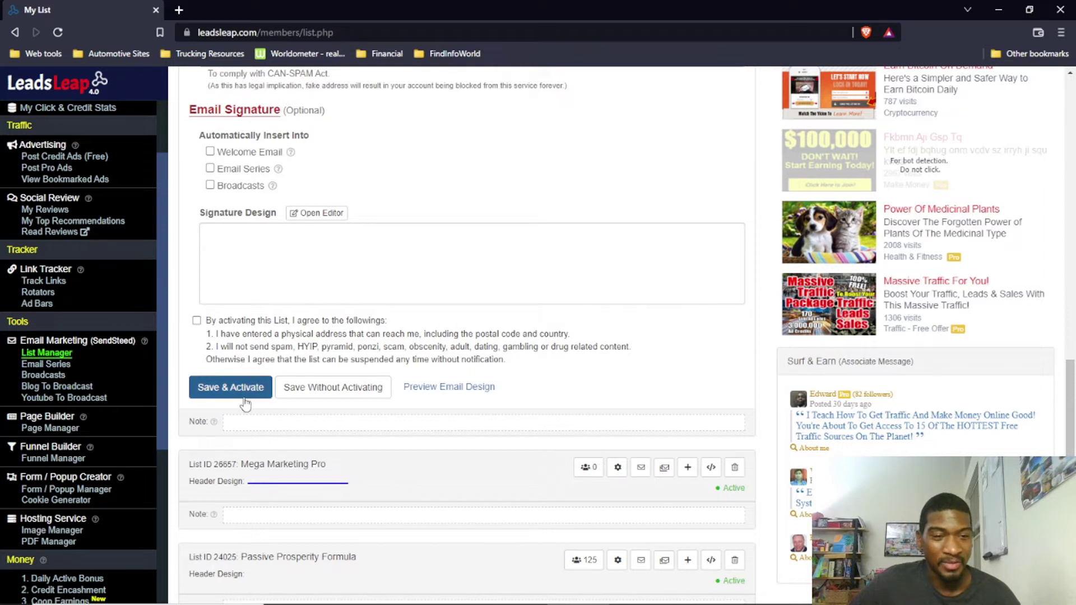
scroll(559, 388, down, 1)
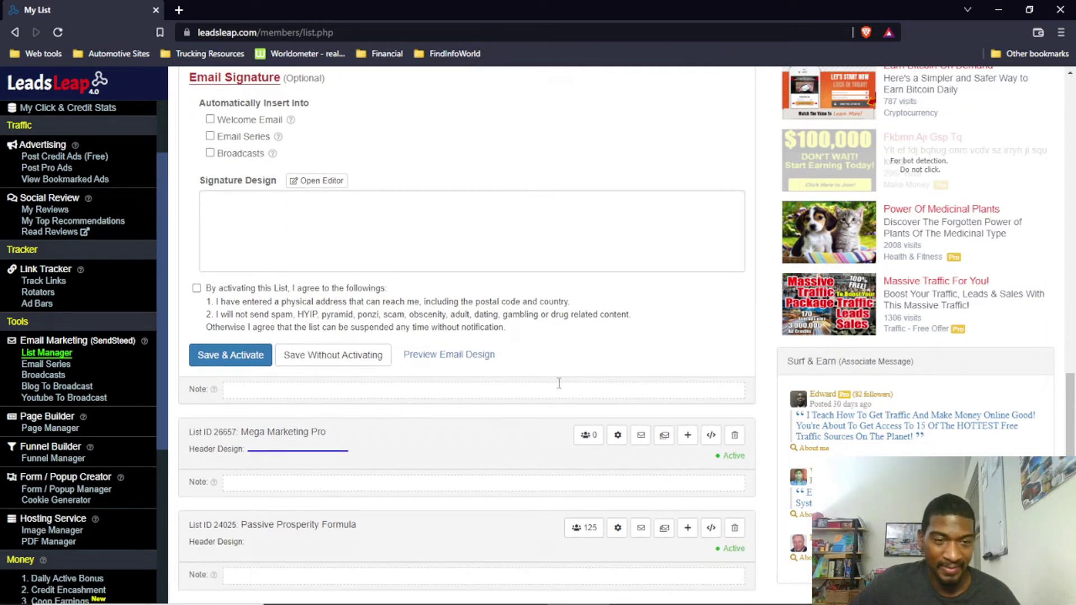
scroll(559, 383, up, 12)
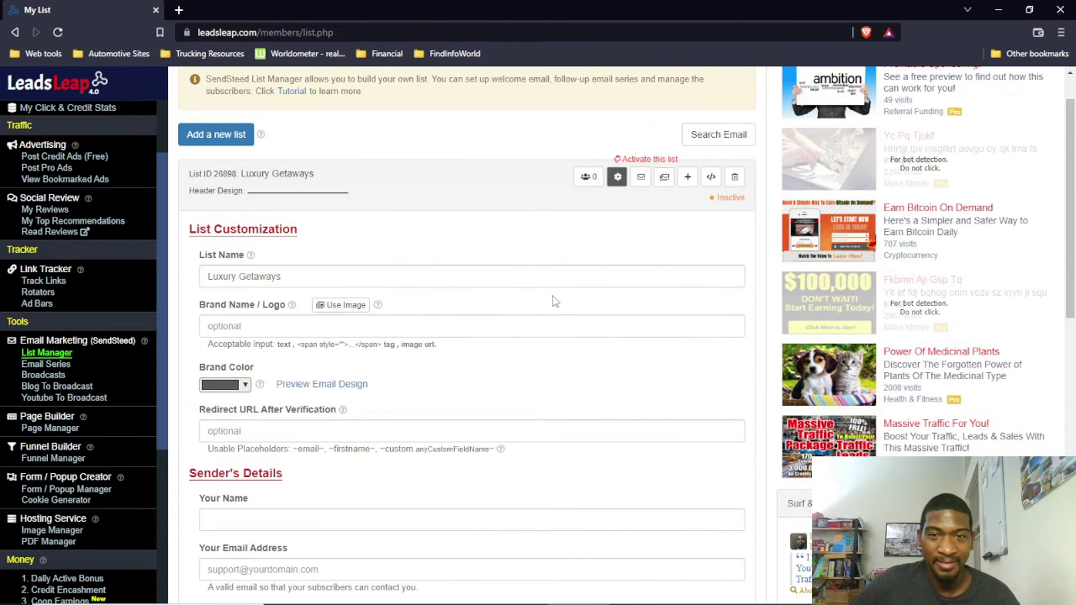
click(641, 183)
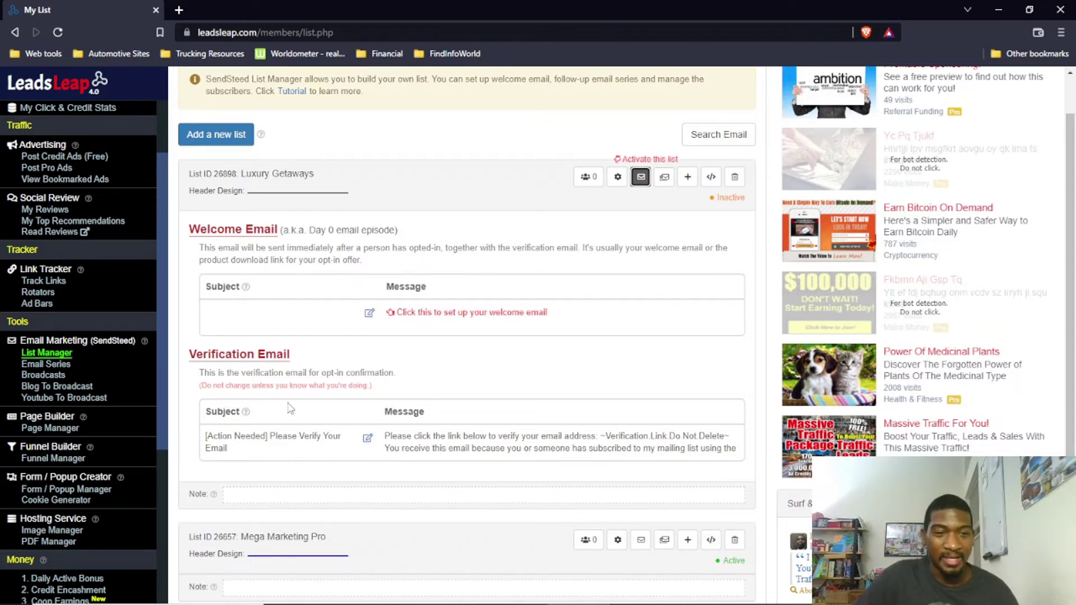
scroll(303, 280, down, 2)
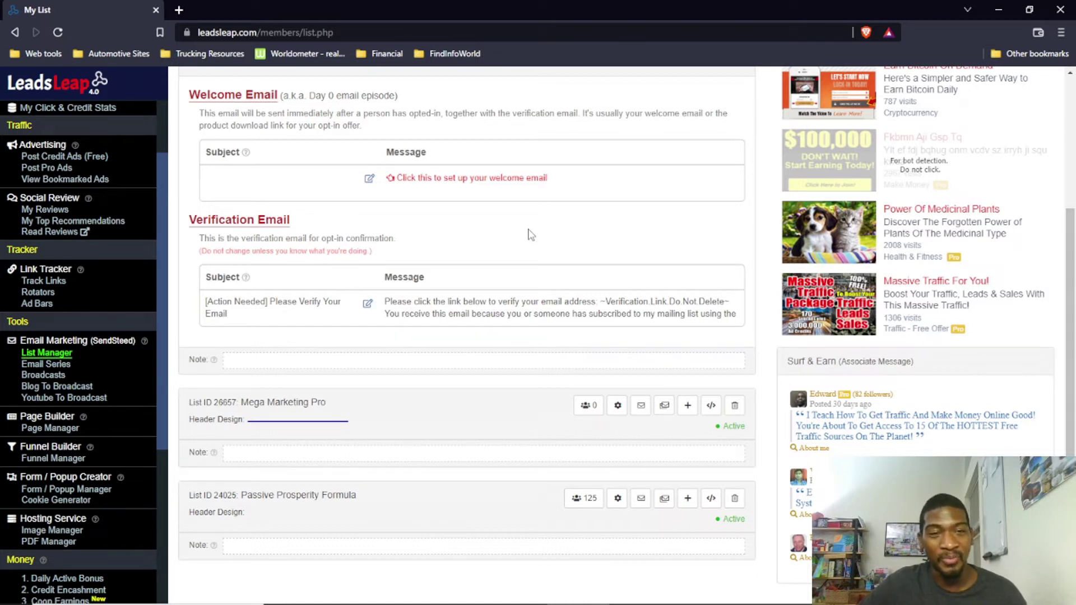
scroll(533, 276, up, 1)
scroll(534, 276, down, 1)
scroll(529, 284, up, 1)
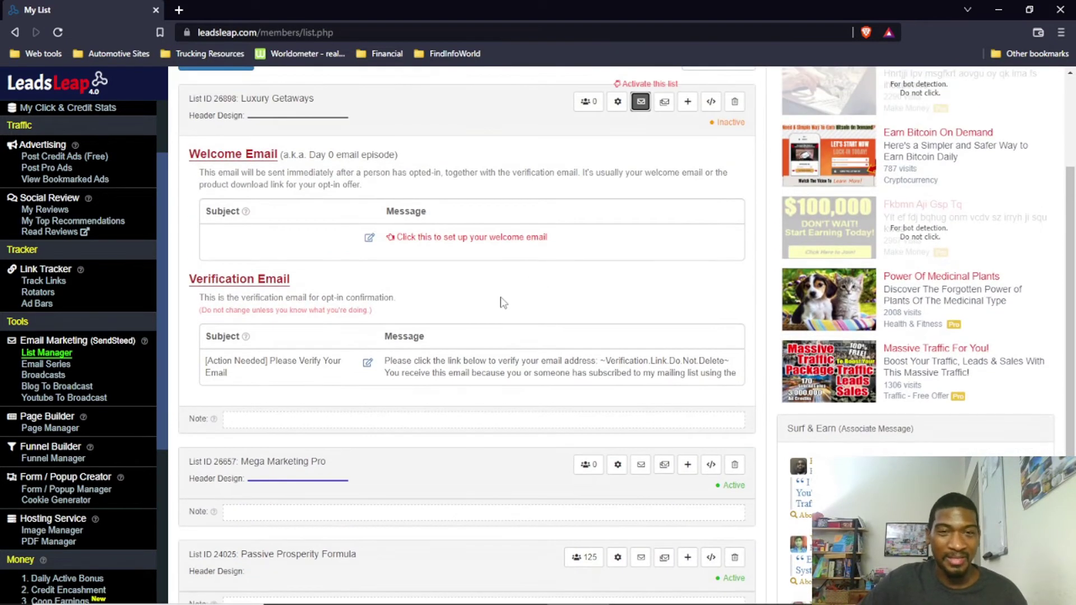
scroll(503, 303, down, 1)
scroll(512, 300, up, 2)
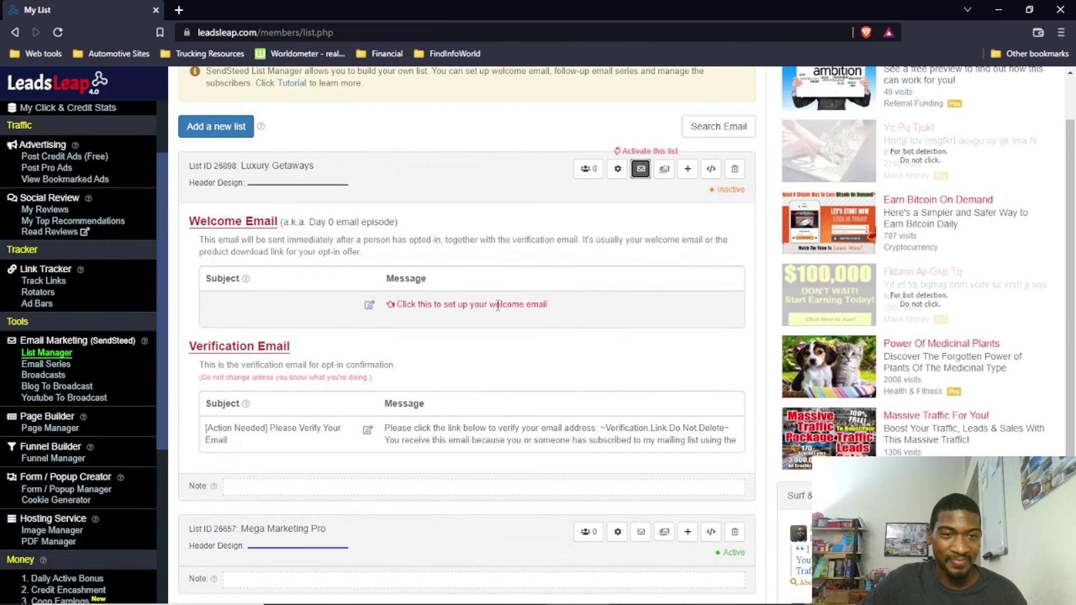
Open the email series of the Luxury Getaways list, view its share code and close the share code dialog.
click(664, 171)
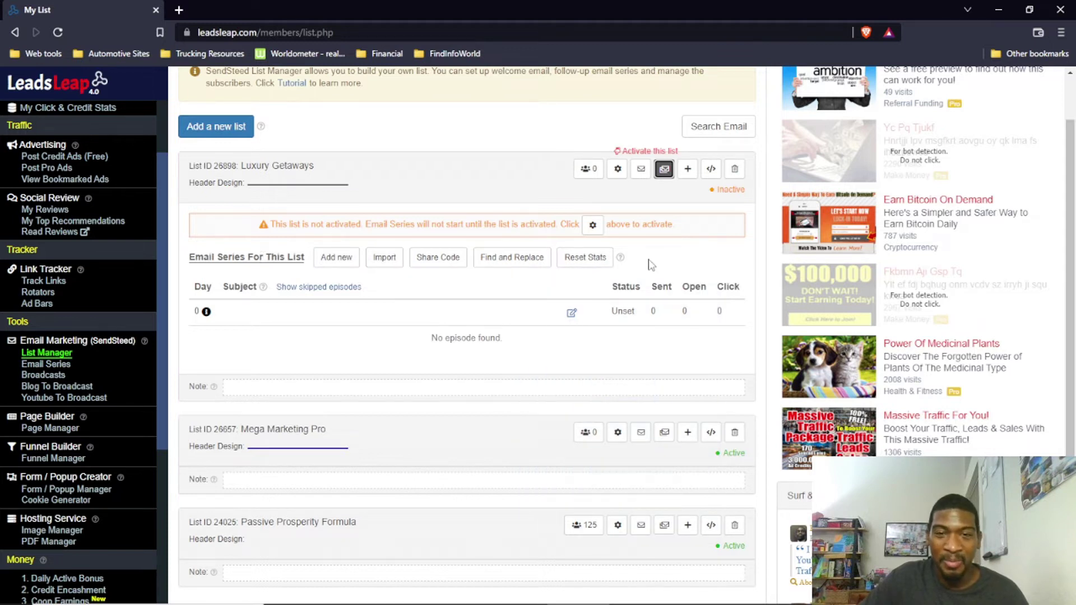
click(436, 261)
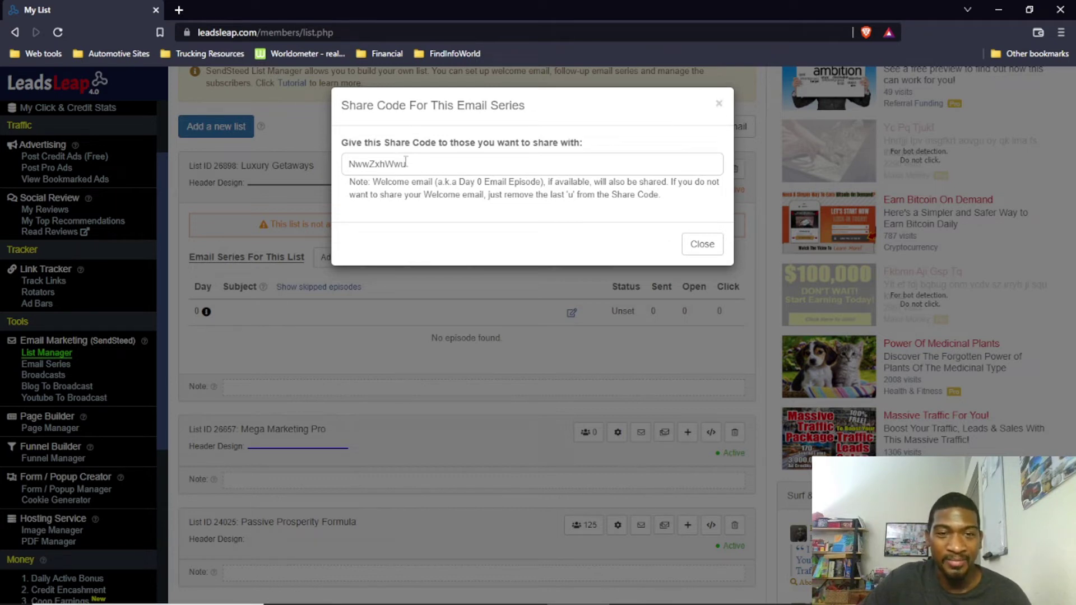
drag(406, 162, 324, 165)
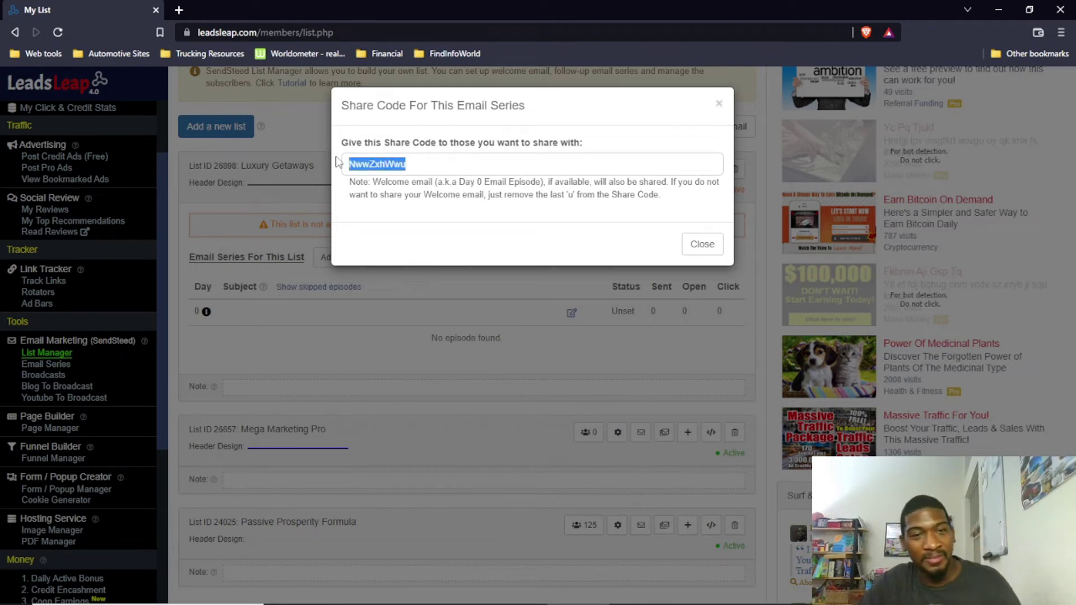
click(402, 163)
drag(406, 164, 348, 166)
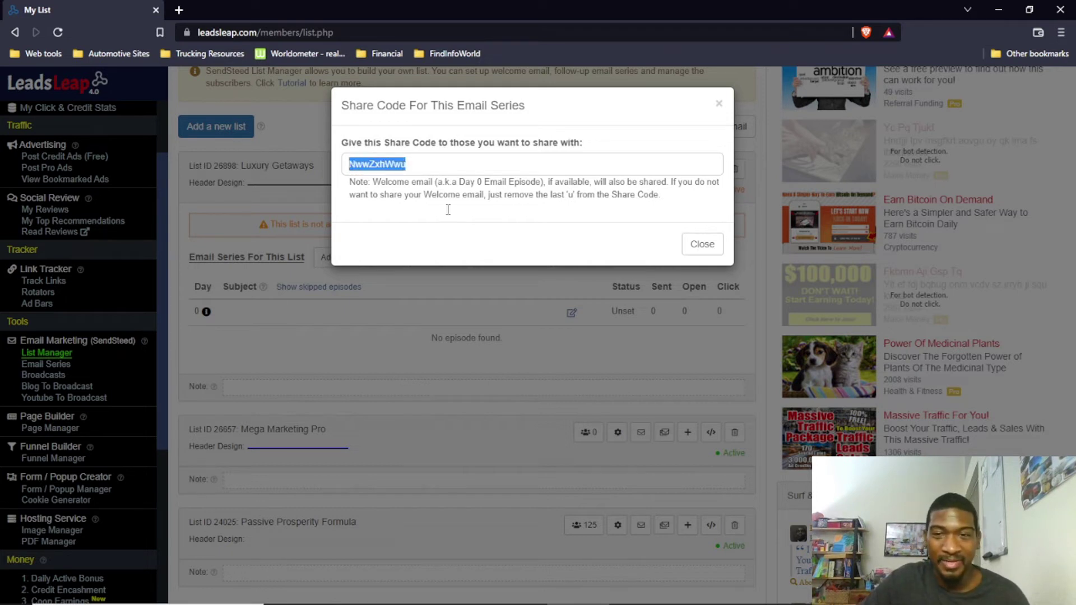
click(719, 105)
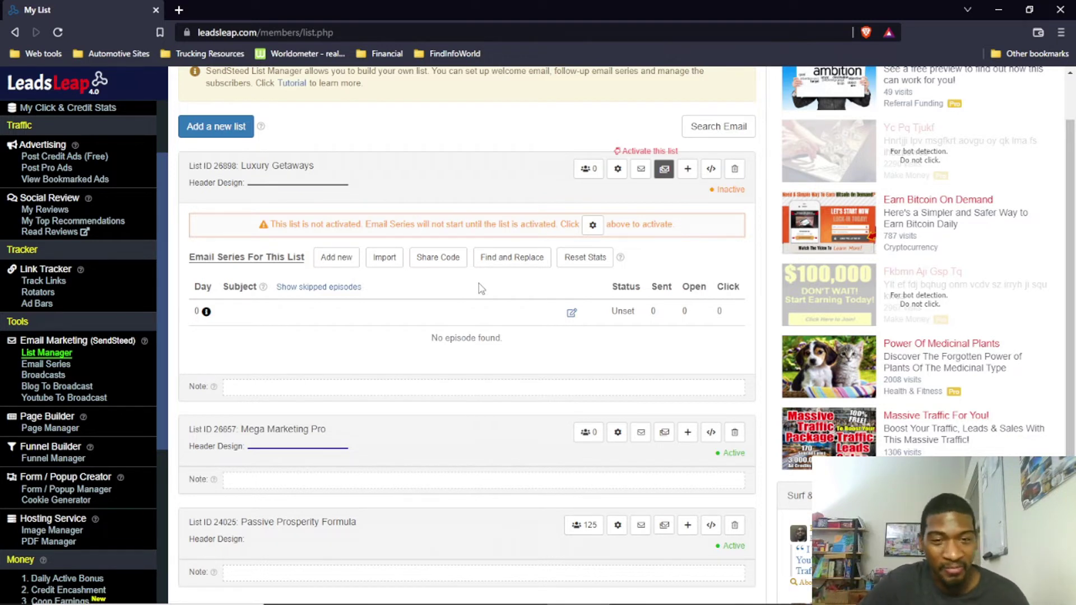
Open the Day 0 welcome email for editing and read through its template body.
click(571, 313)
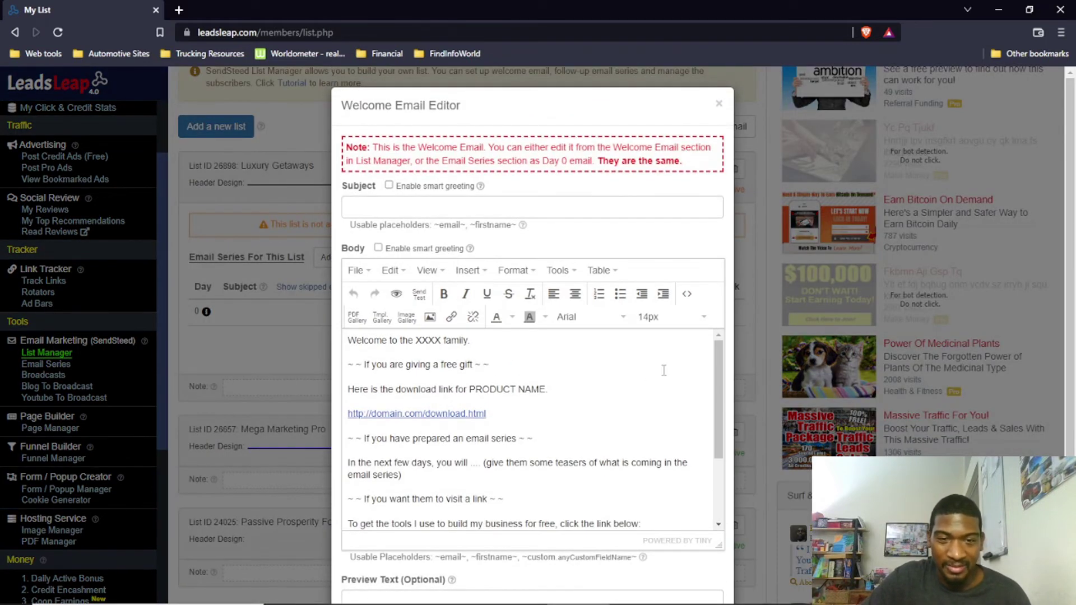
scroll(663, 371, down, 3)
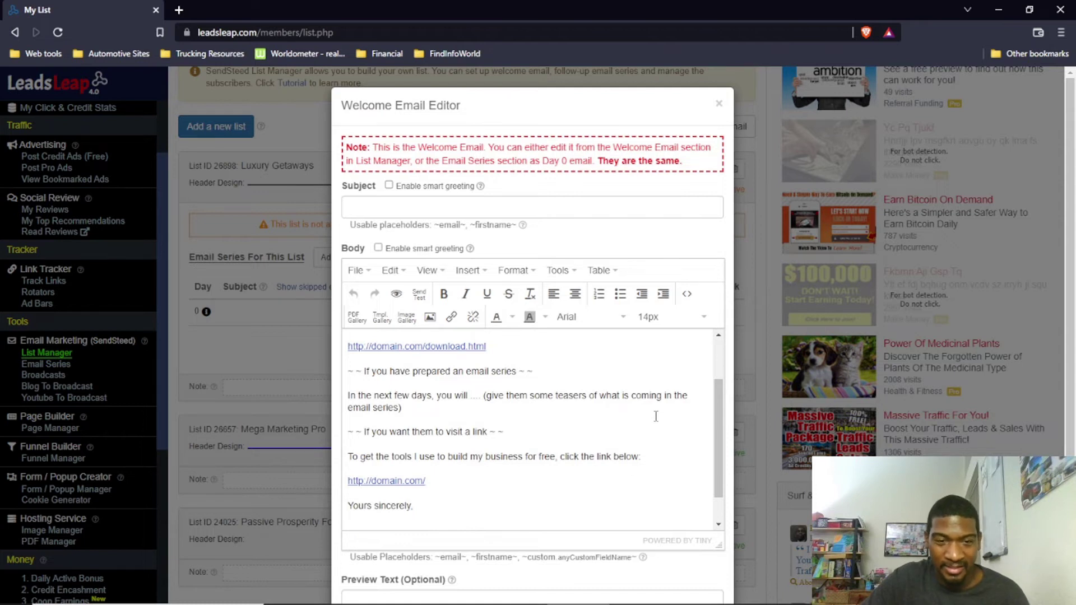
scroll(651, 414, down, 2)
scroll(645, 412, up, 5)
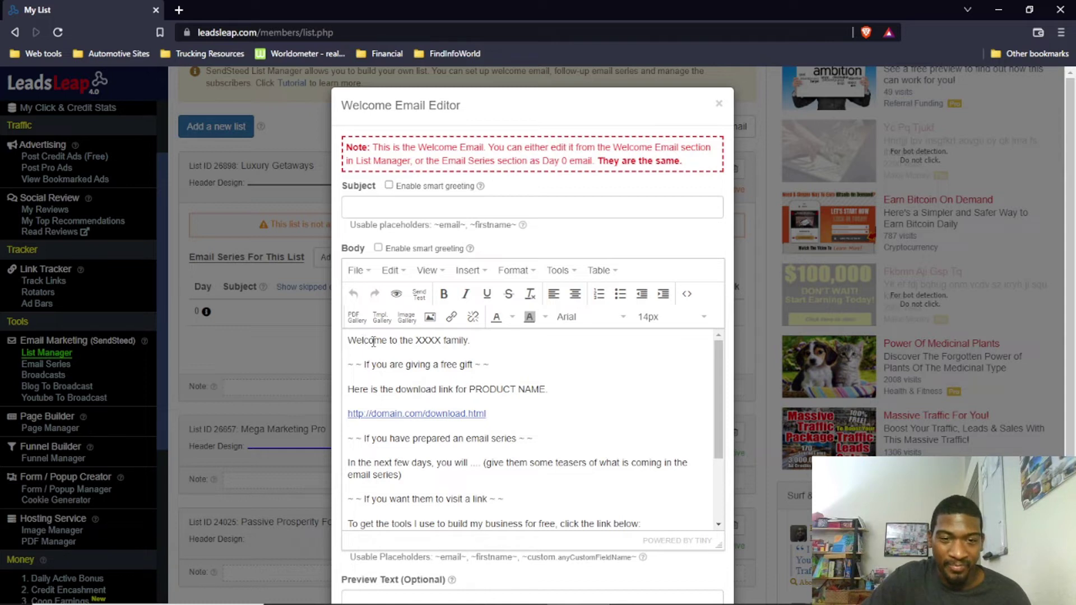
scroll(722, 364, down, 2)
scroll(716, 359, up, 2)
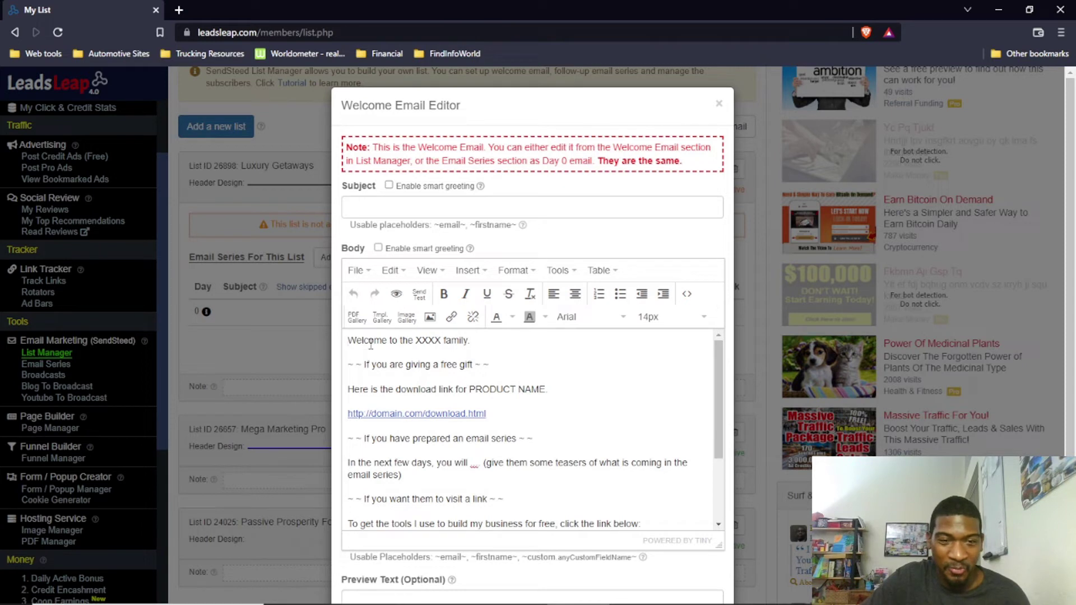
Examine the welcome template's family name placeholder, free gift, email series and link sections, and close the editor without changes.
drag(416, 340, 442, 340)
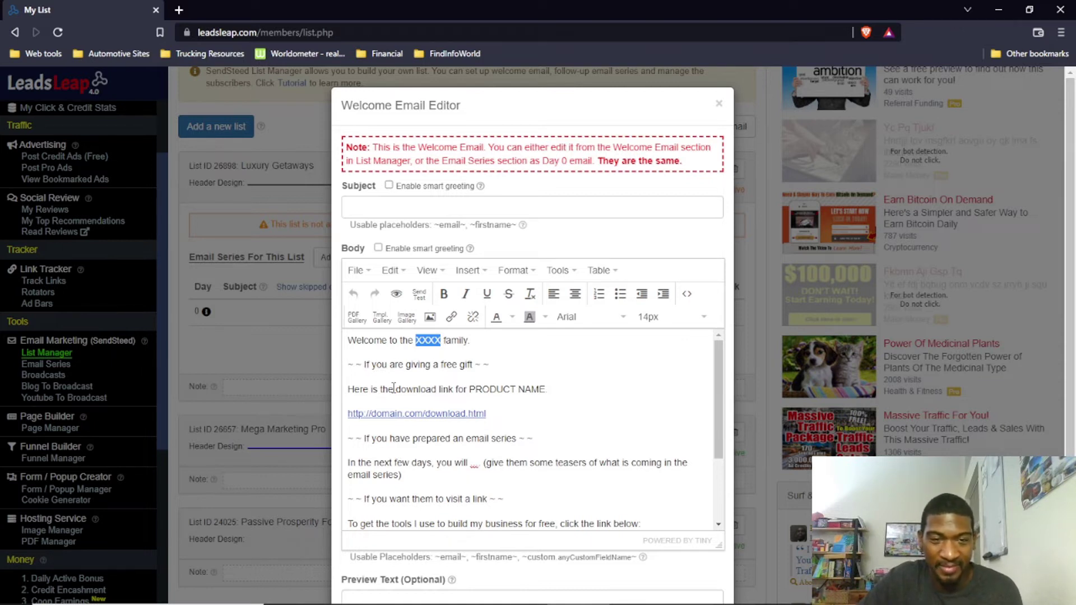
drag(490, 365, 345, 365)
click(507, 363)
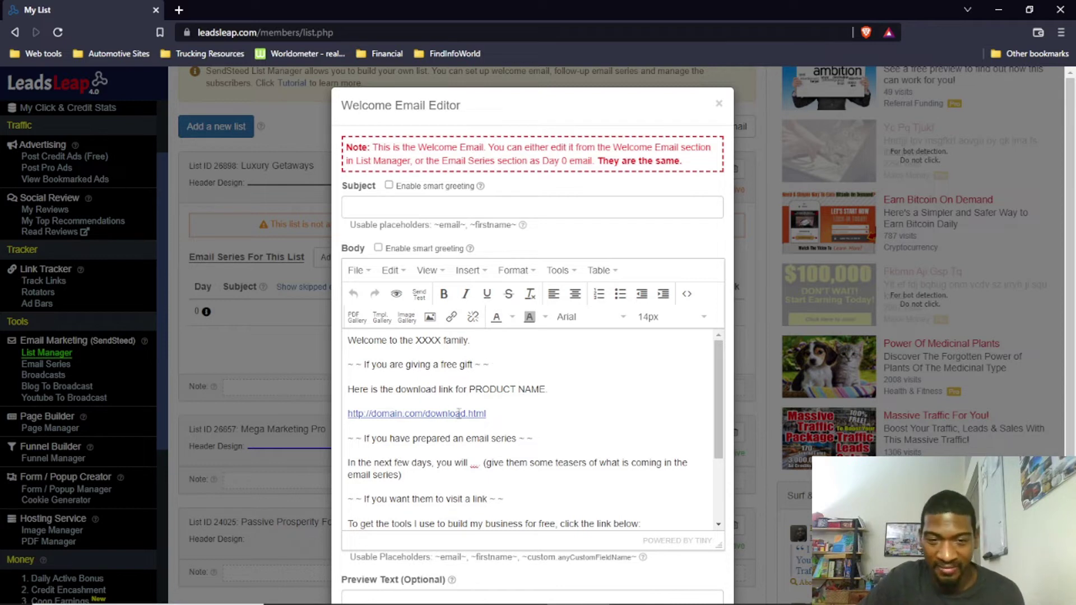
scroll(617, 392, down, 1)
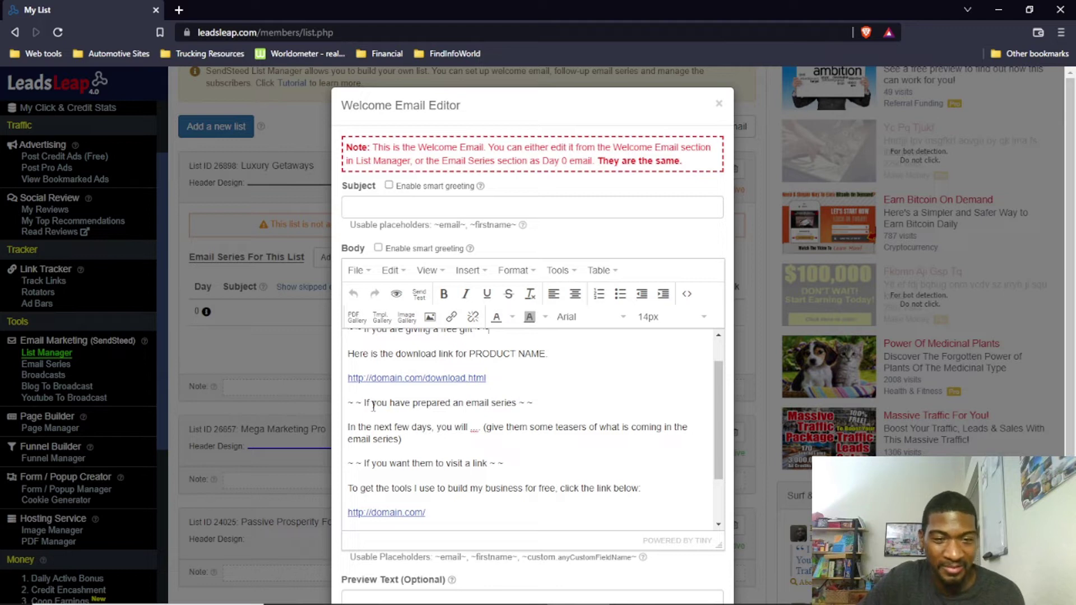
drag(363, 402, 346, 404)
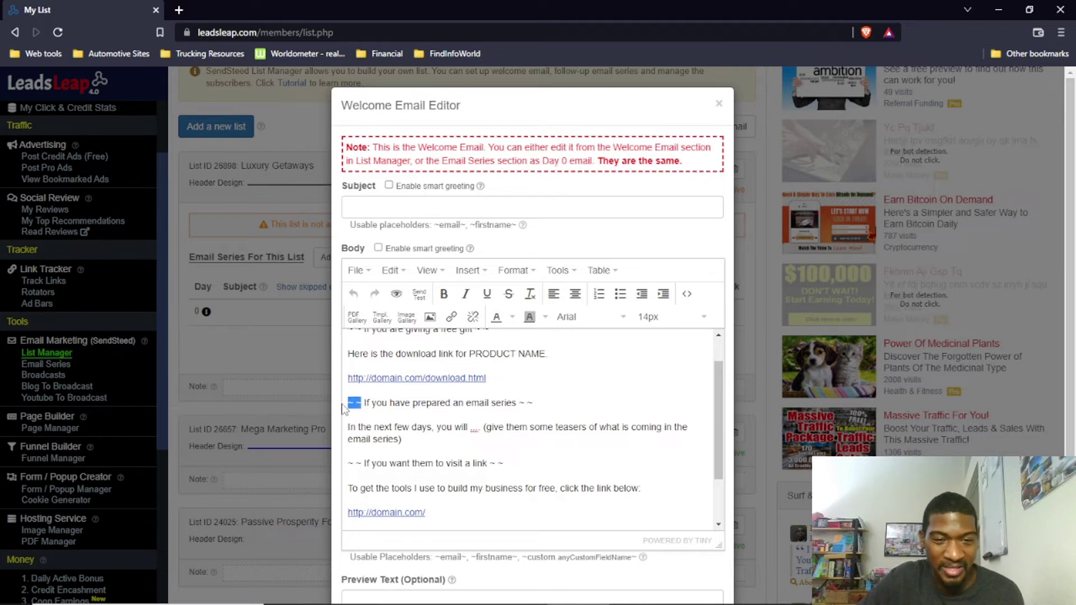
drag(519, 402, 542, 403)
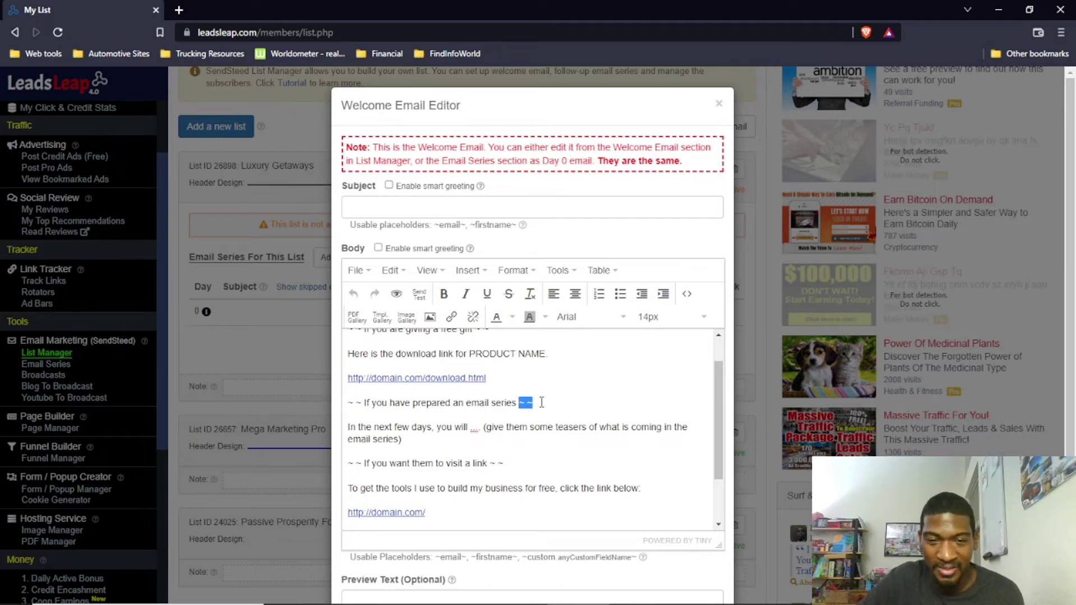
click(542, 402)
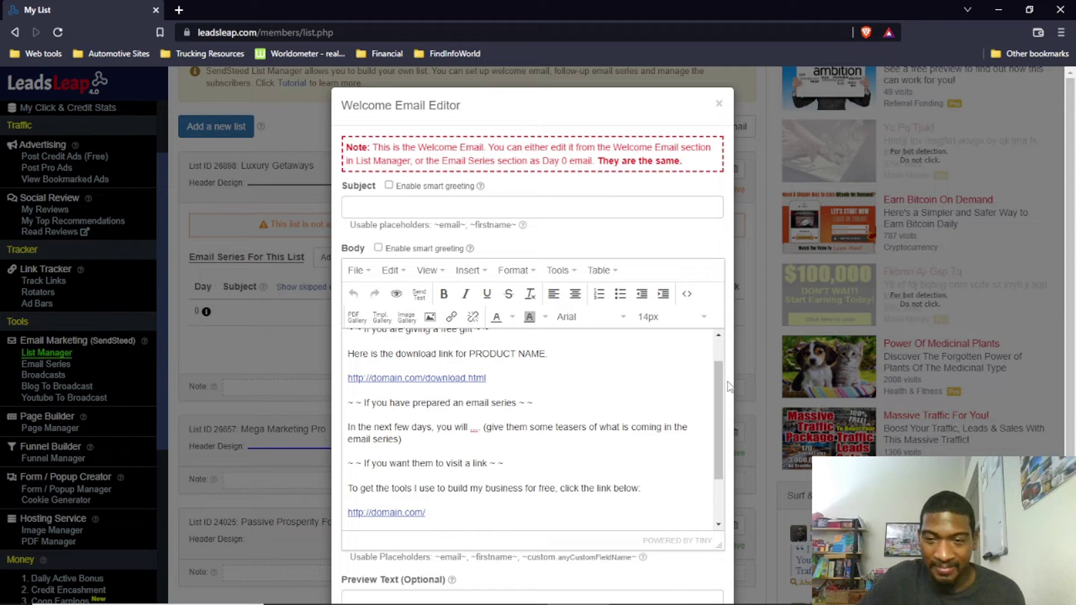
drag(719, 384, 723, 429)
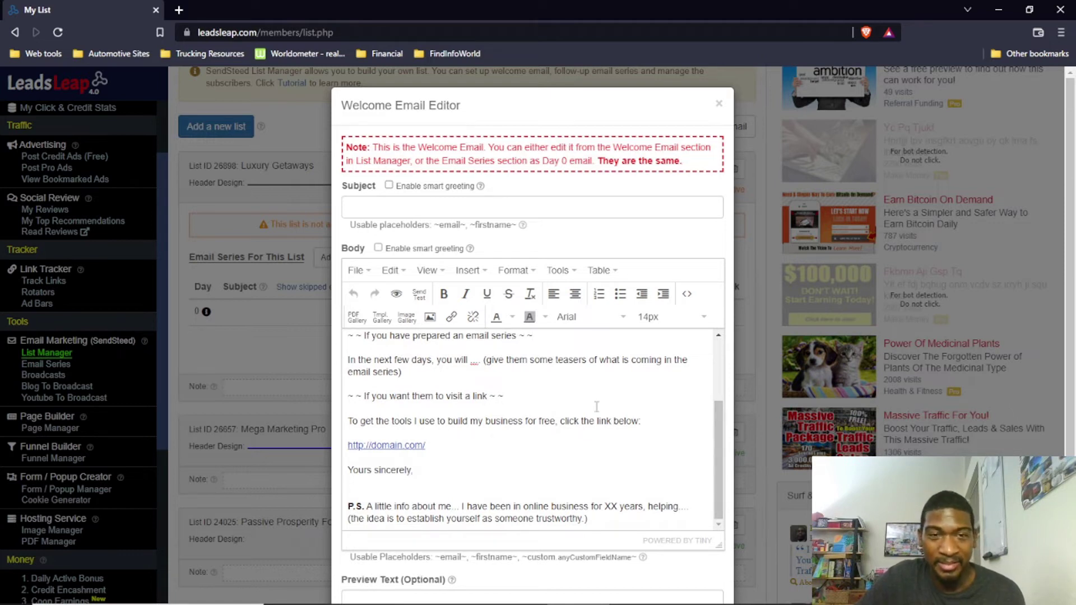
click(720, 104)
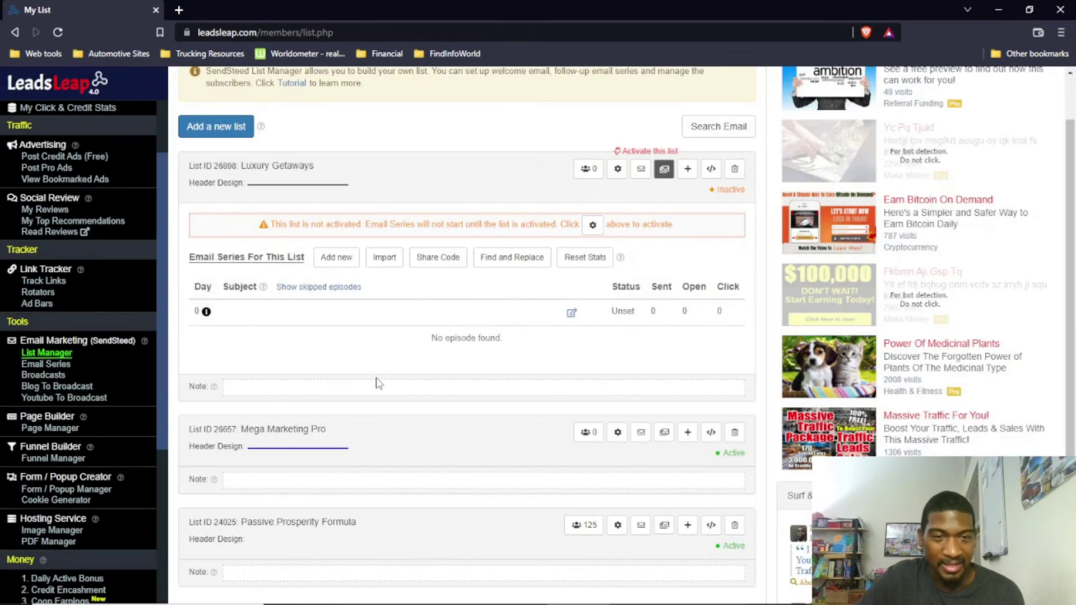
Start a new episode in the Luxury Getaways email series and set its day to 7.
click(337, 257)
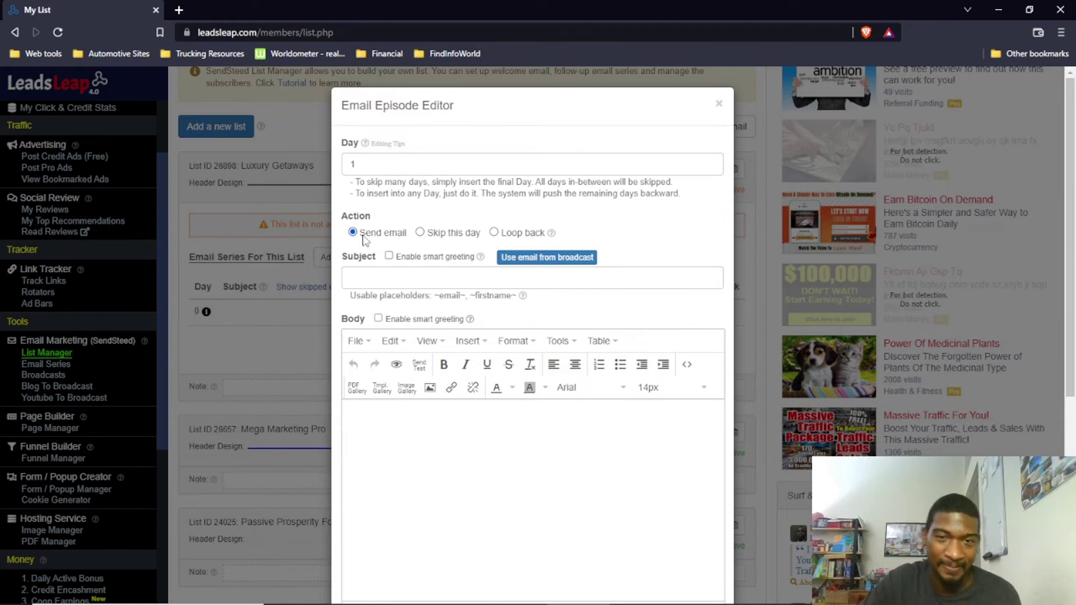
click(360, 163)
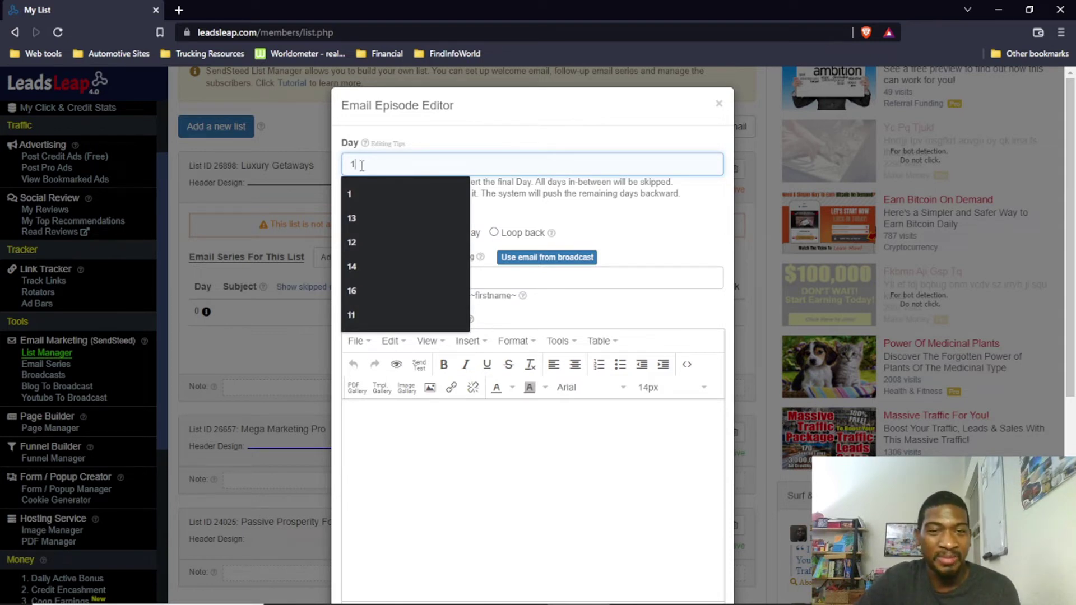
double_click(353, 164)
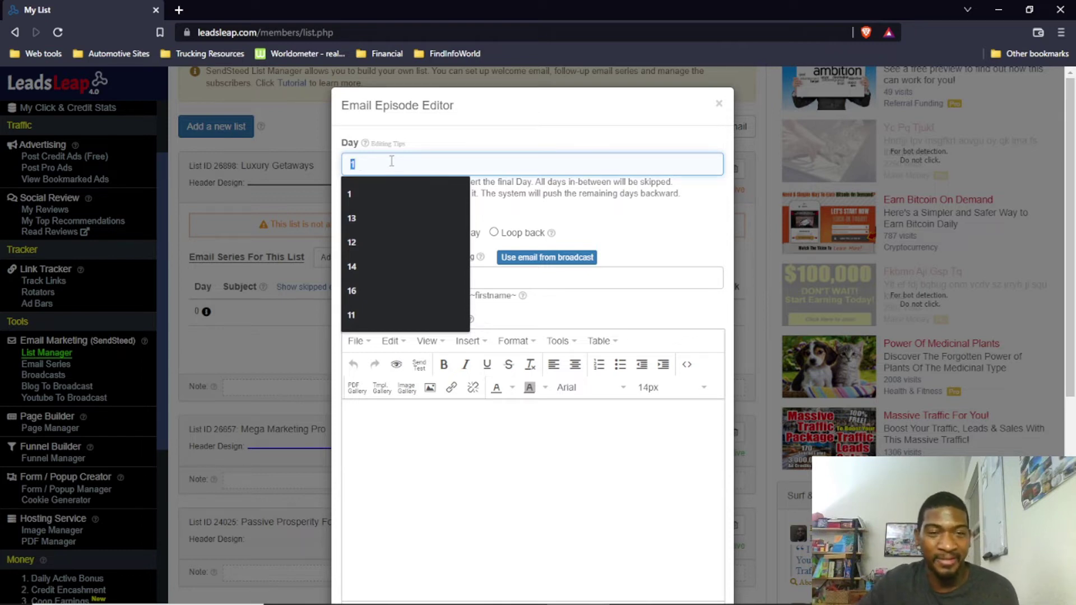
text(3)
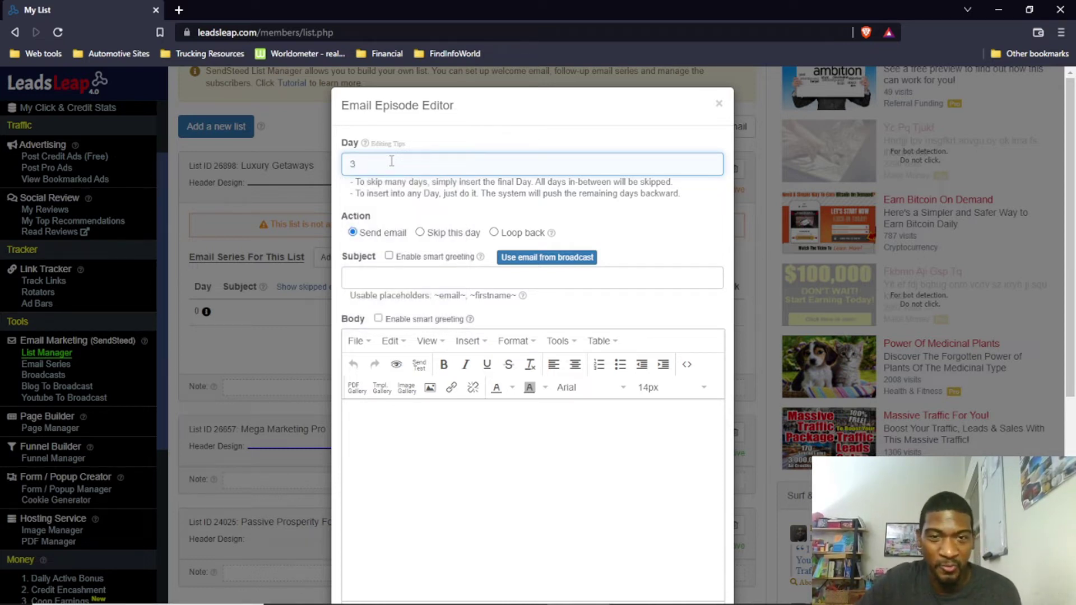
double_click(354, 163)
key(BackSpace)
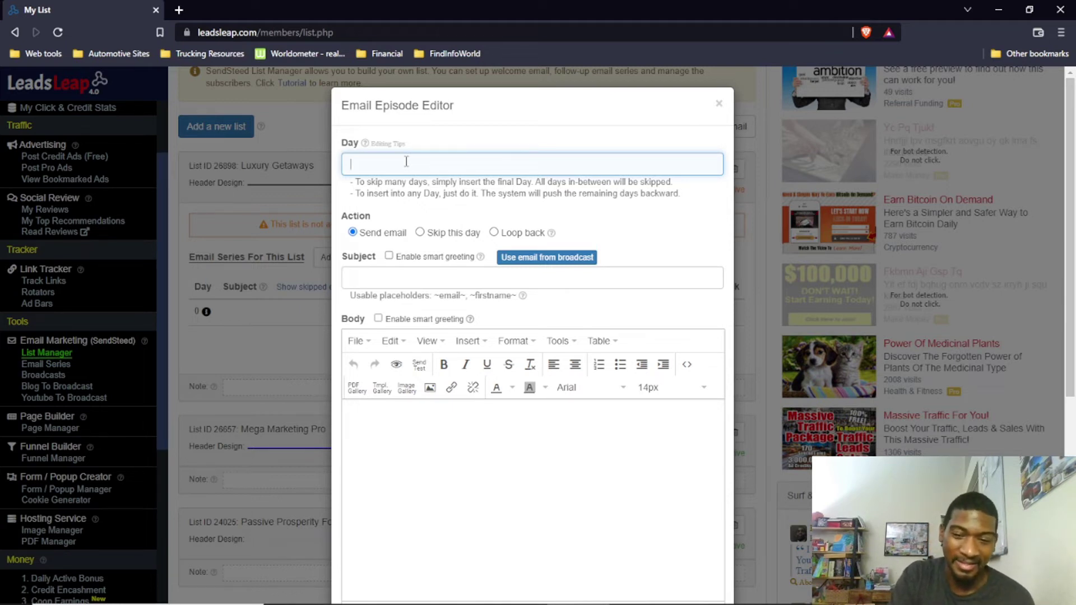
text(7)
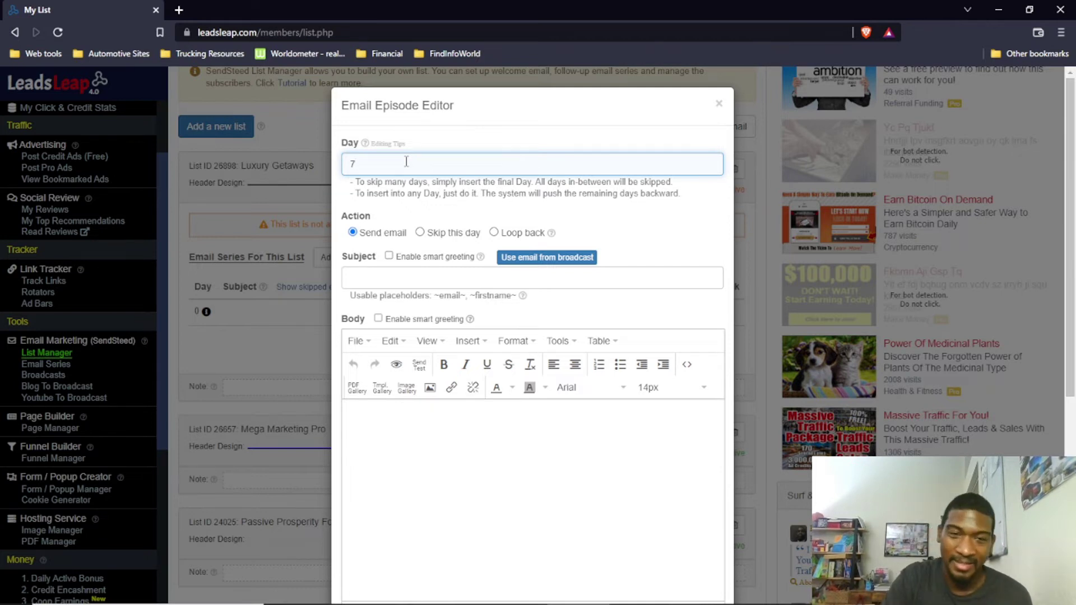
Clear the episode's day, try the Loop back action with loop back day 7, and return the action to Send email.
key(BackSpace)
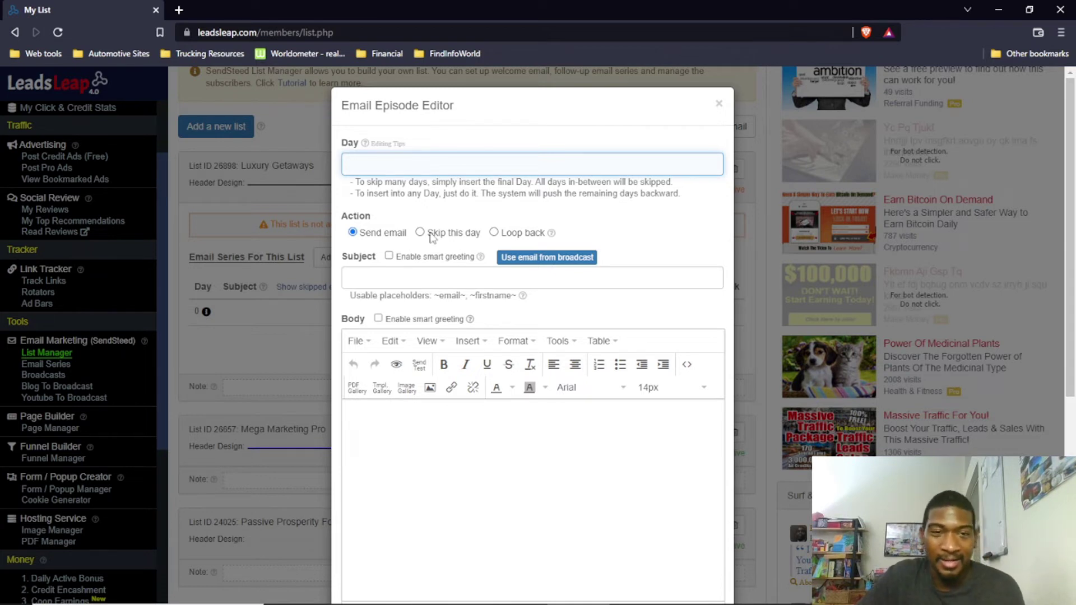
mouse_move(359, 182)
mouse_down()
mouse_move(670, 182)
mouse_move(359, 182)
mouse_up()
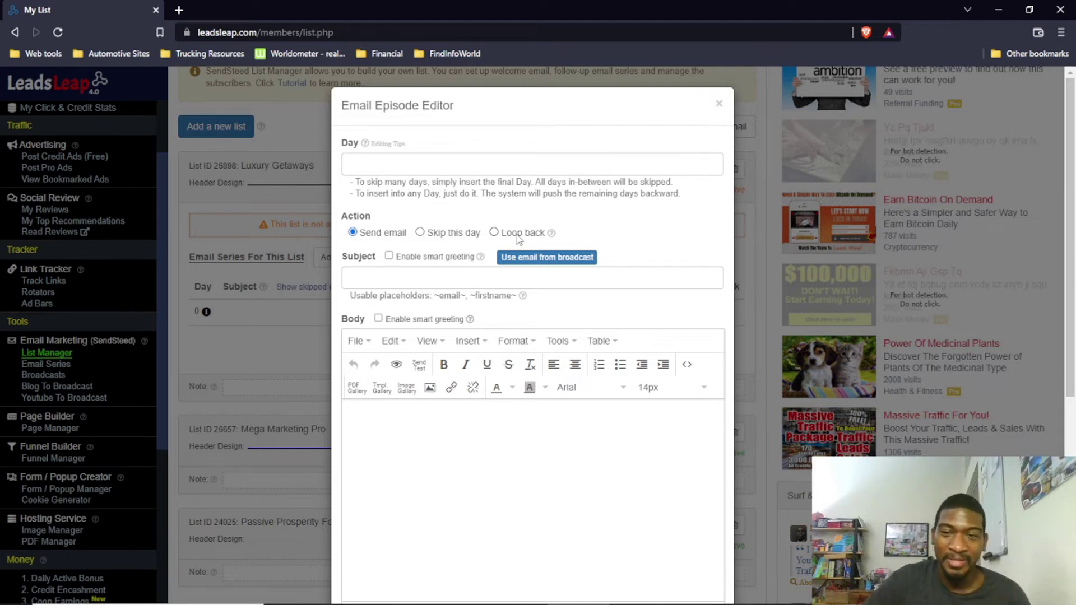
click(493, 233)
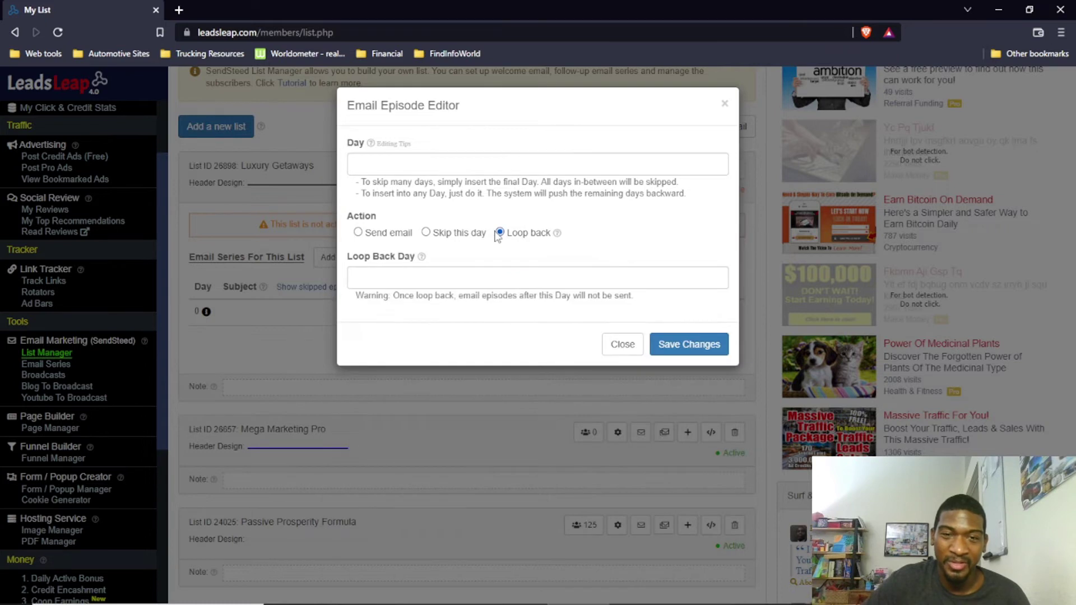
click(377, 279)
text(7)
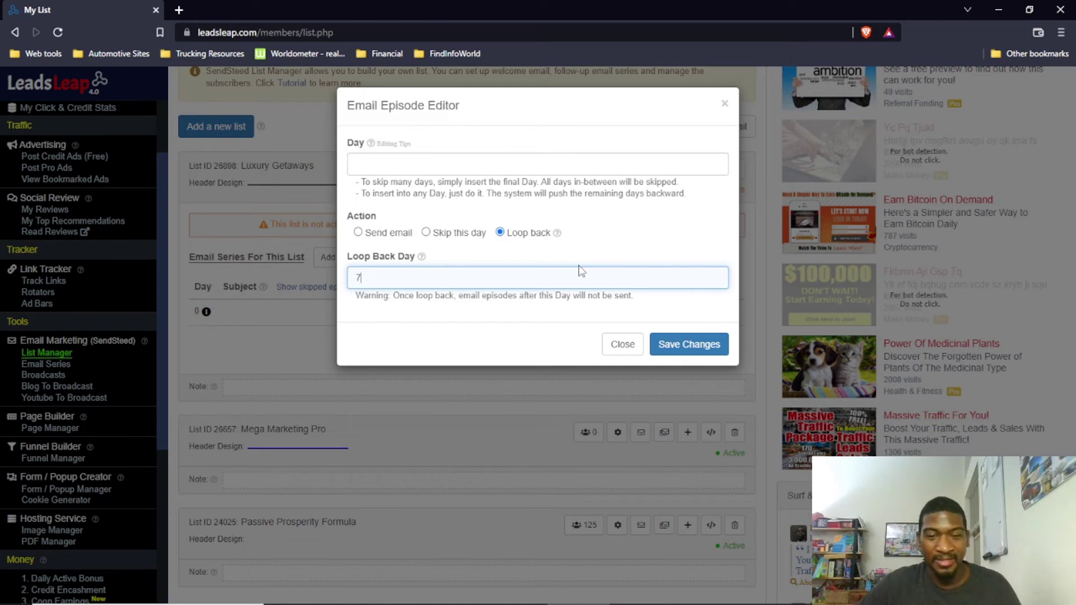
key(BackSpace)
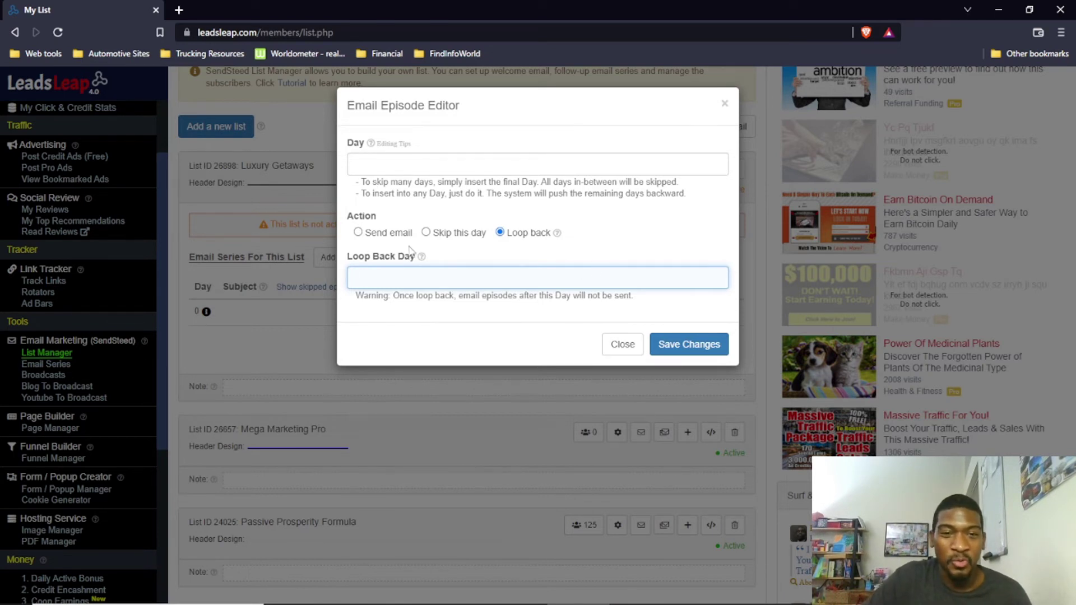
click(358, 232)
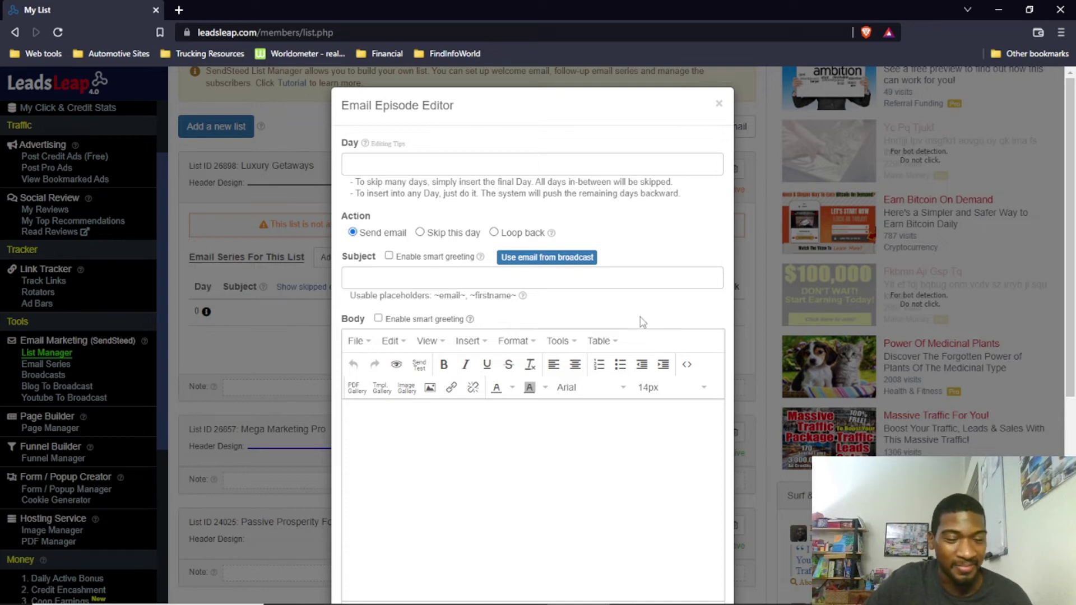
Review the episode editor's subject, body, preview text, link tagging and saving options, and close the editor without saving.
scroll(636, 342, down, 5)
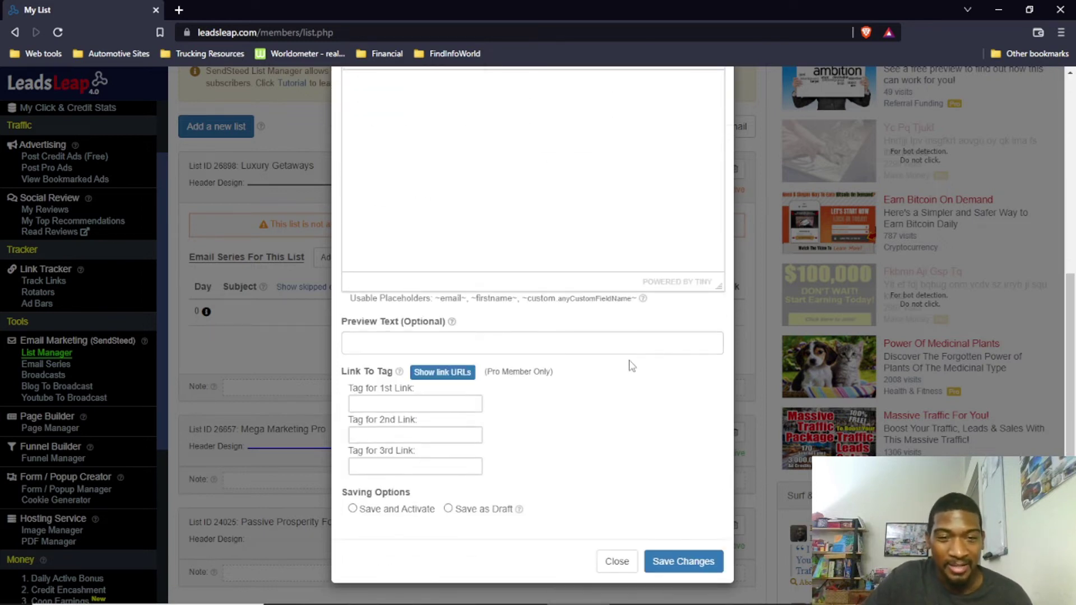
scroll(625, 370, up, 5)
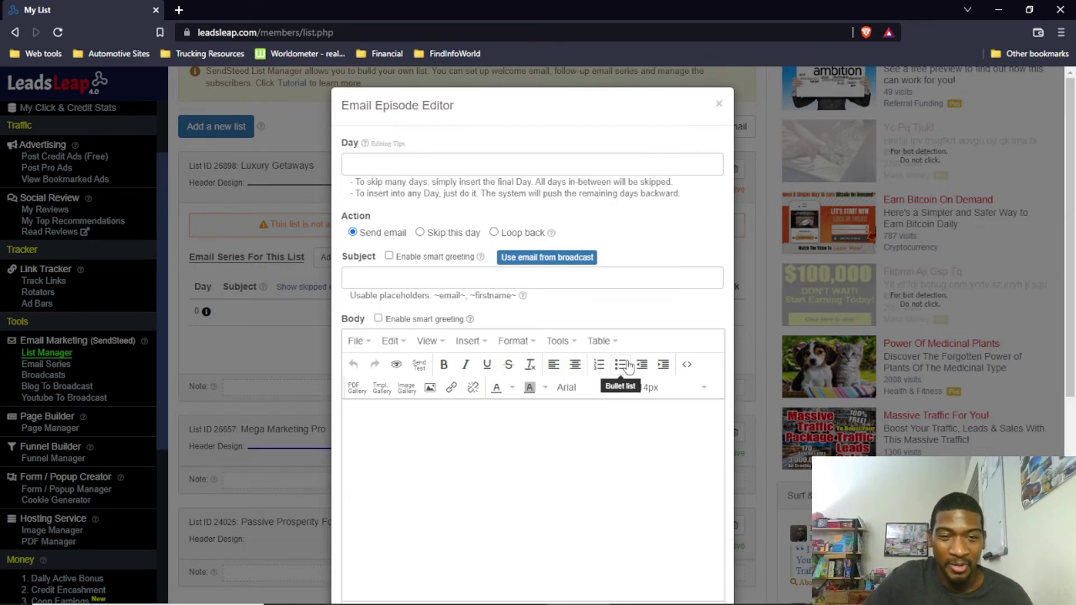
click(449, 281)
click(646, 317)
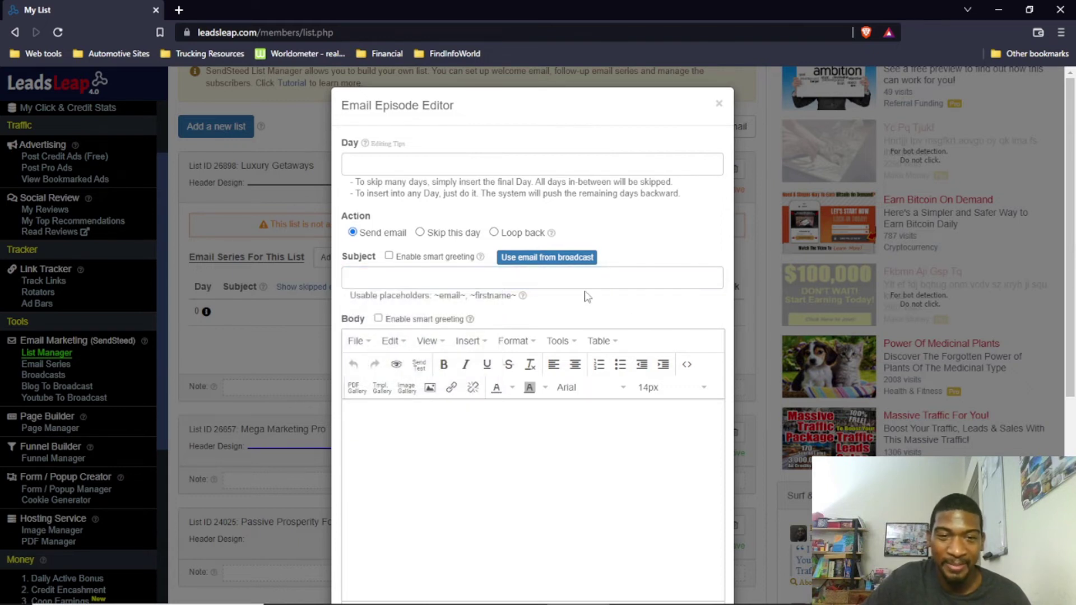
scroll(586, 297, down, 5)
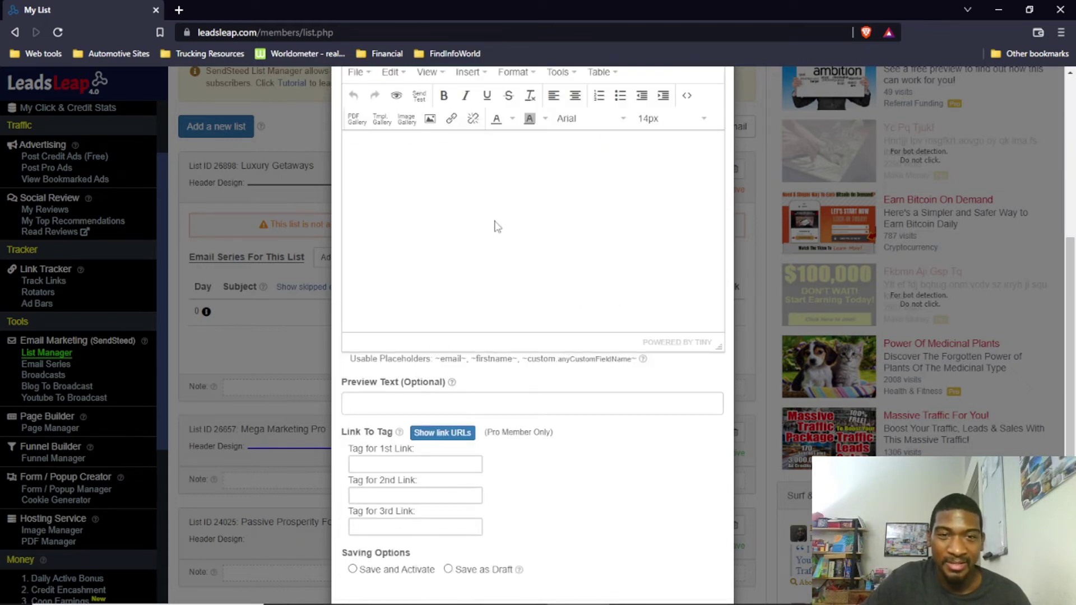
scroll(554, 283, down, 2)
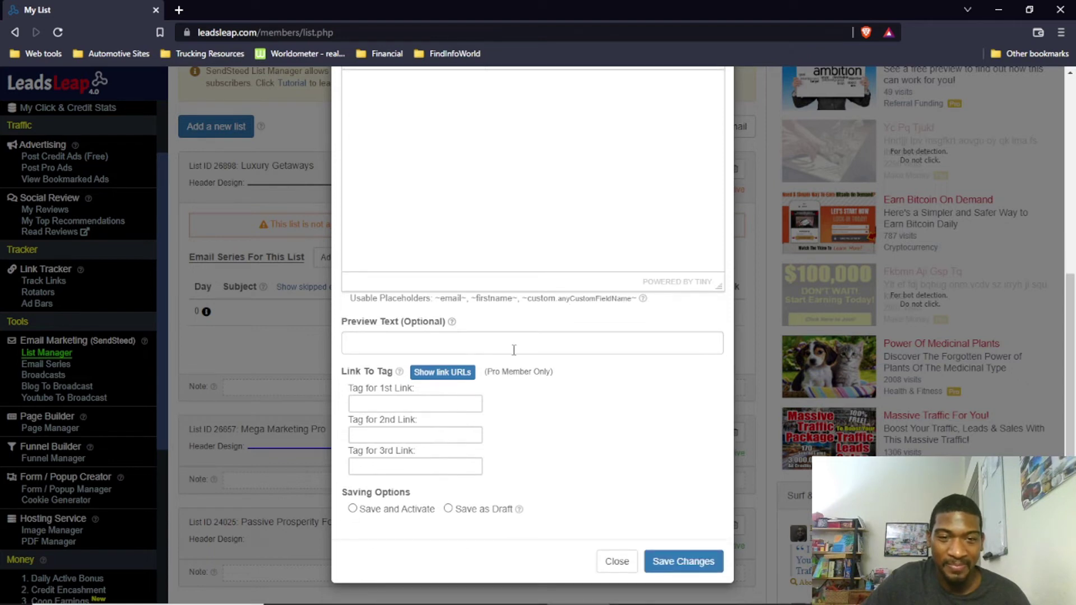
click(498, 339)
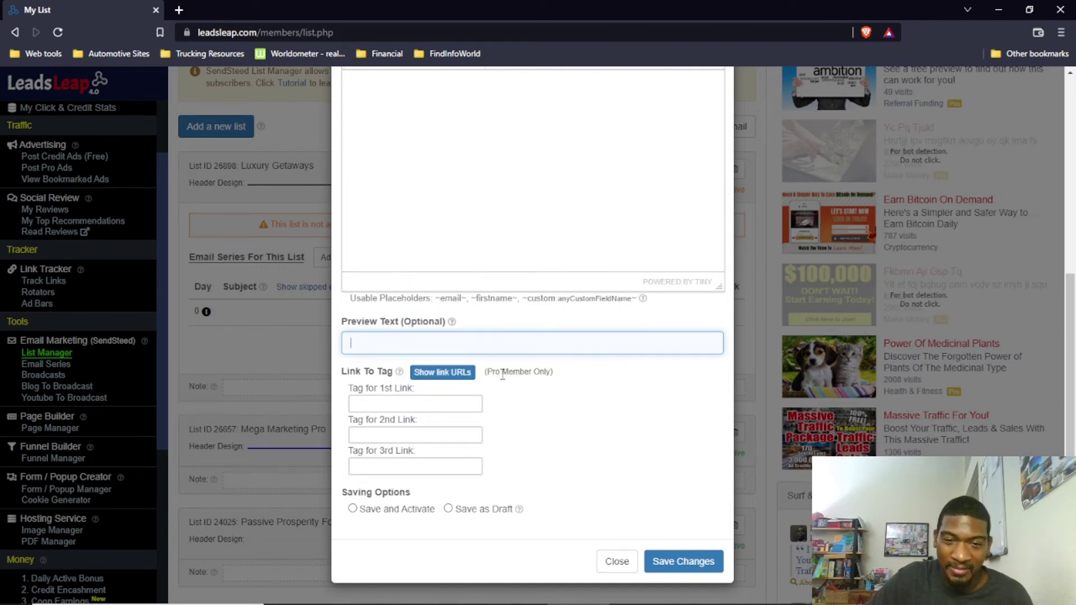
drag(485, 371, 562, 380)
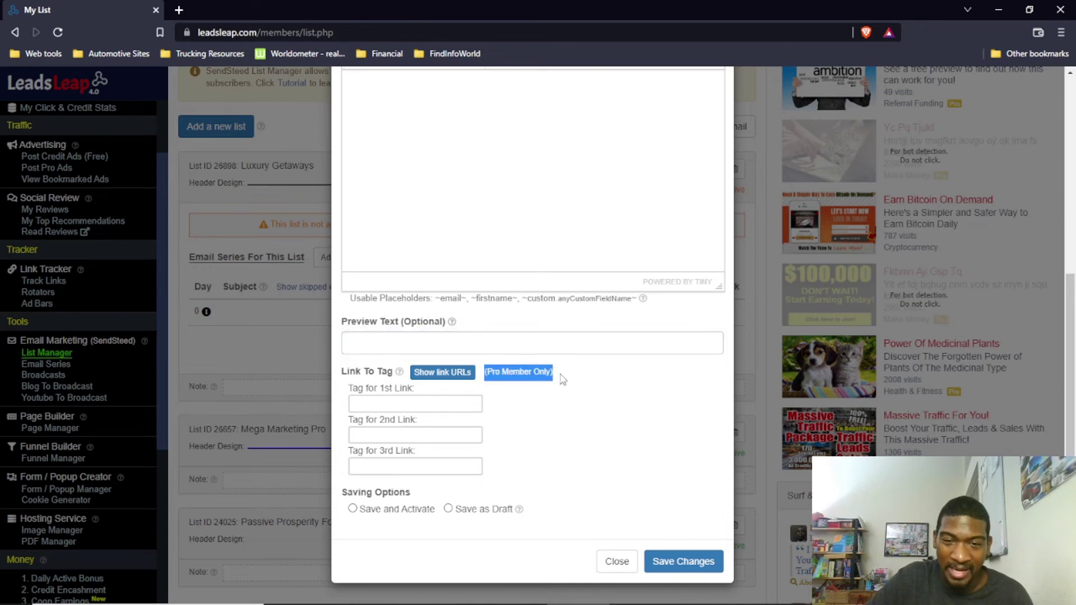
click(507, 410)
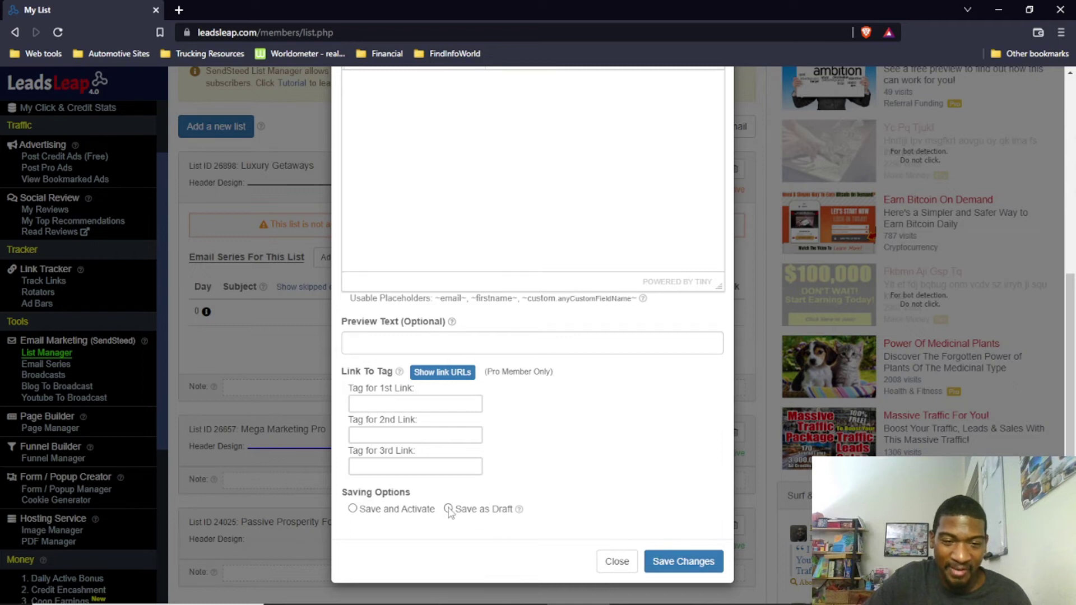
click(623, 562)
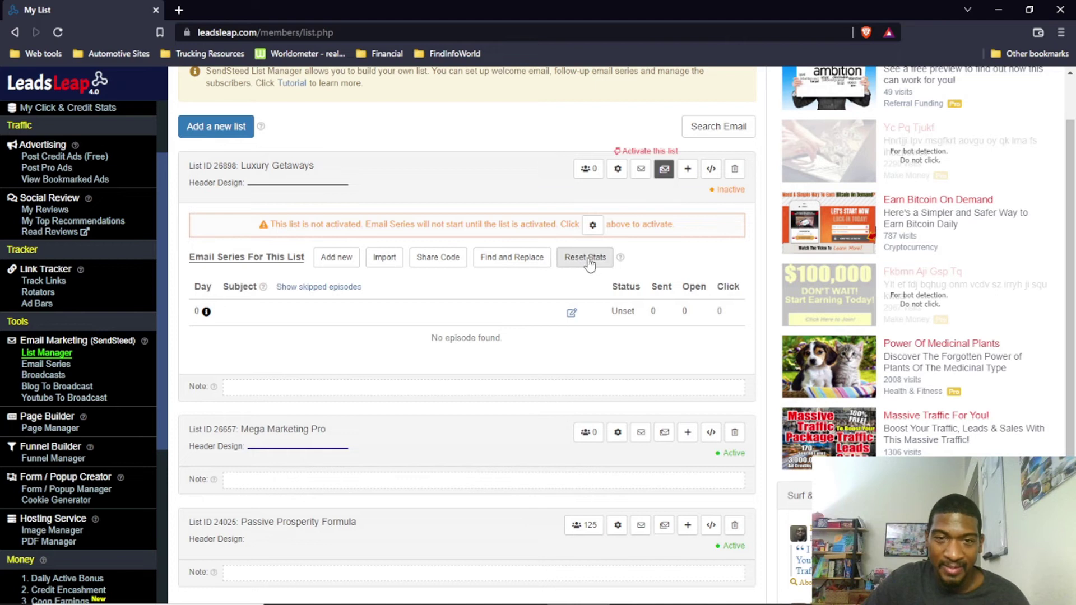
Open the Email Series page and look through the episodes of the Mega Marketing Pro and Passive Prosperity Formula lists.
click(64, 369)
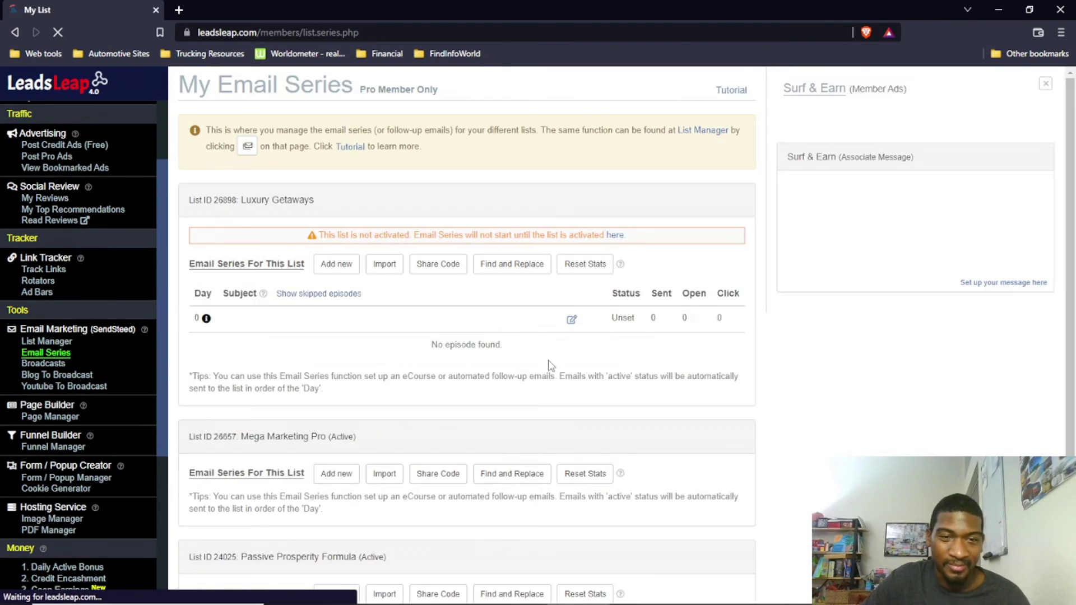
scroll(661, 358, down, 10)
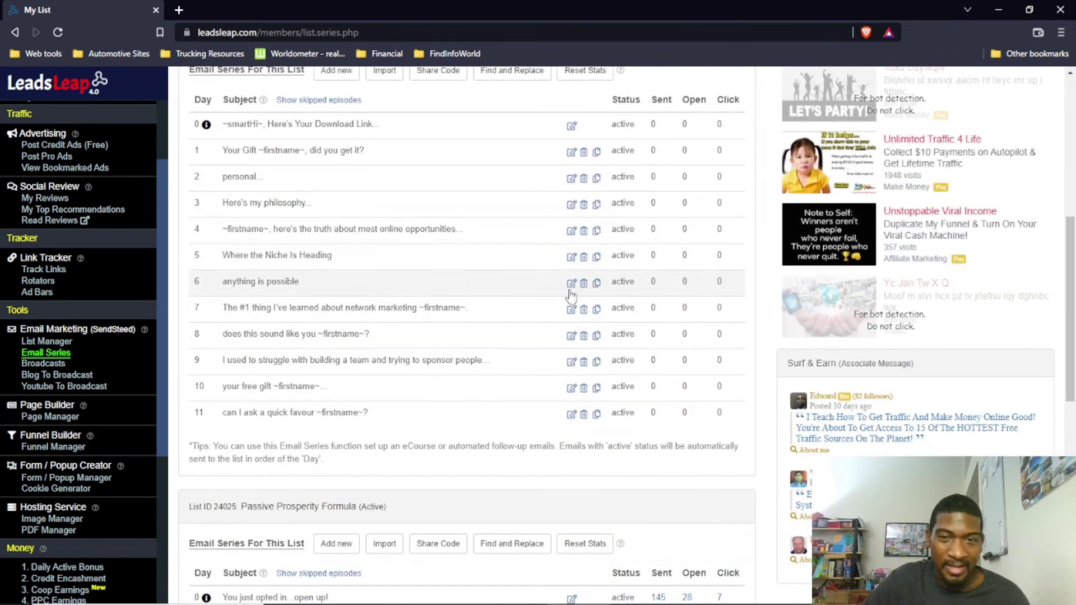
scroll(482, 283, down, 6)
scroll(482, 288, up, 7)
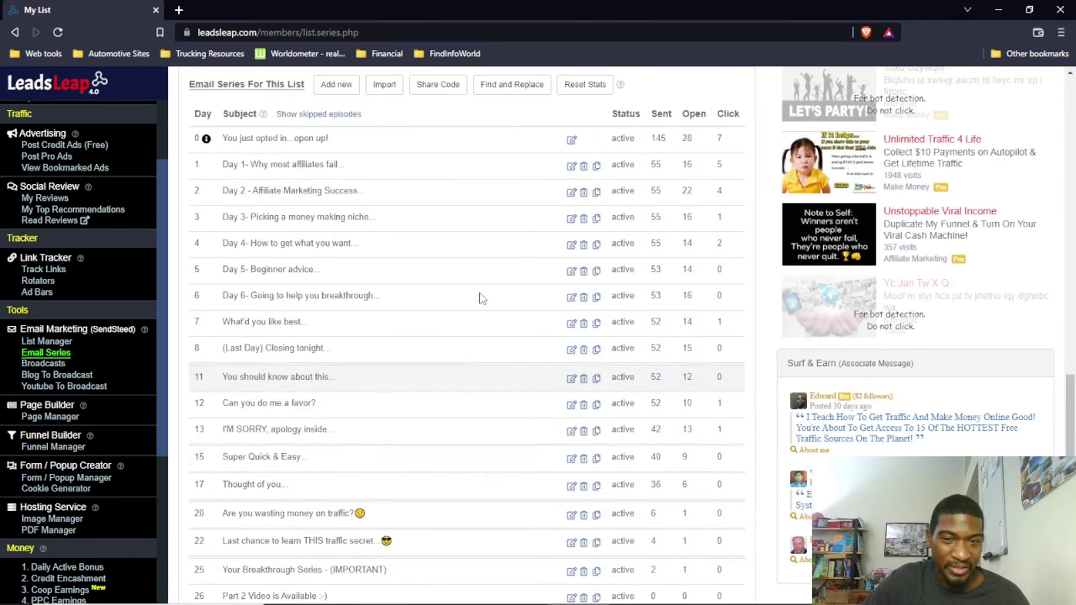
scroll(481, 298, up, 7)
scroll(471, 314, down, 7)
scroll(463, 324, up, 5)
scroll(466, 321, down, 3)
scroll(469, 318, up, 1)
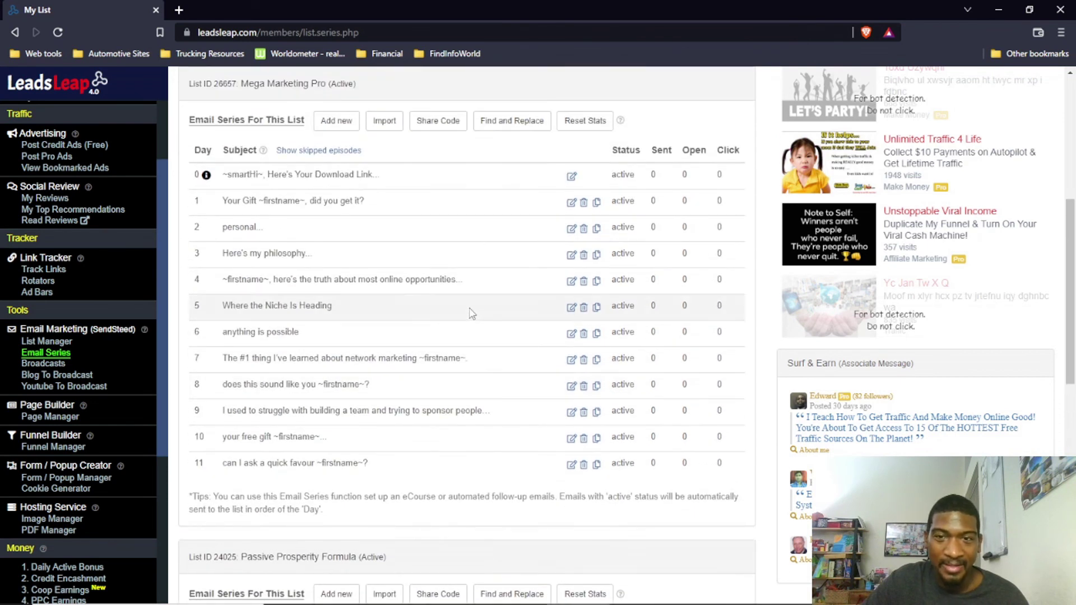
scroll(469, 312, down, 10)
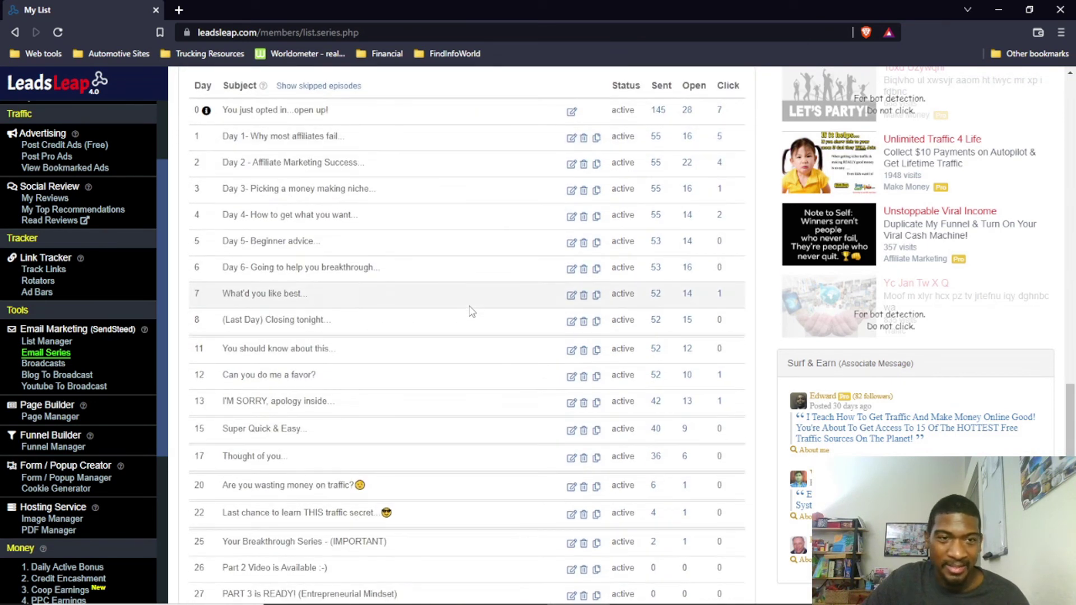
scroll(415, 241, up, 10)
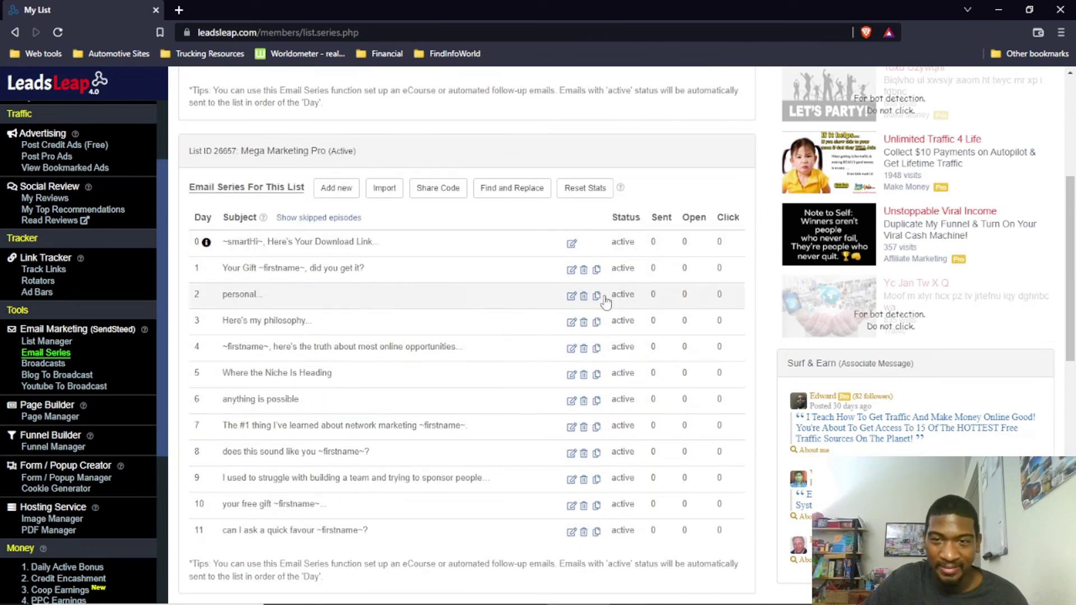
Examine the sent, open and click statistics of the Passive Prosperity Formula email series.
scroll(471, 302, down, 10)
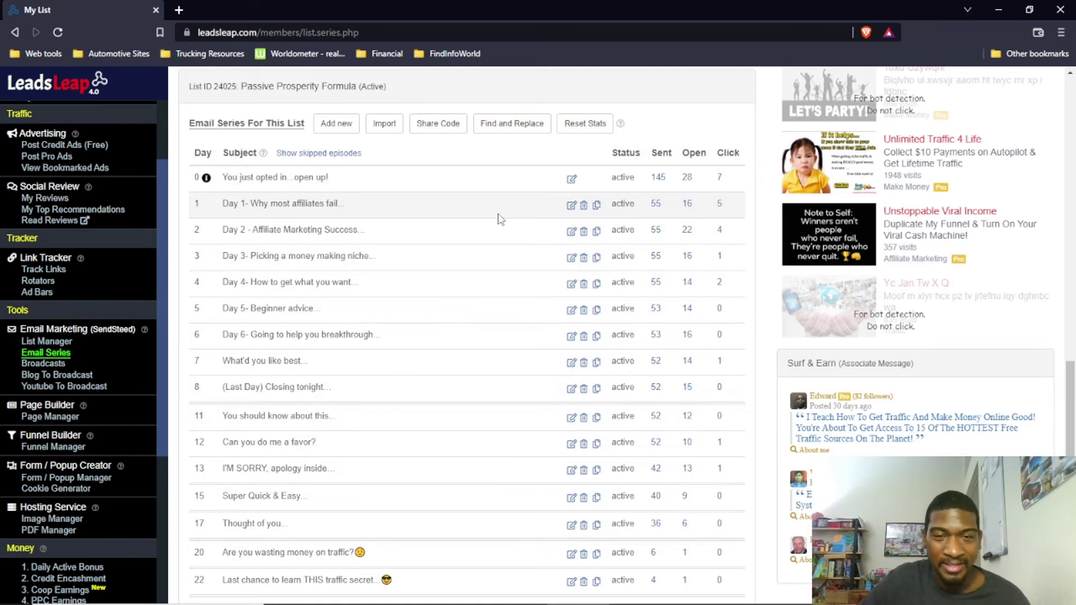
scroll(501, 219, down, 2)
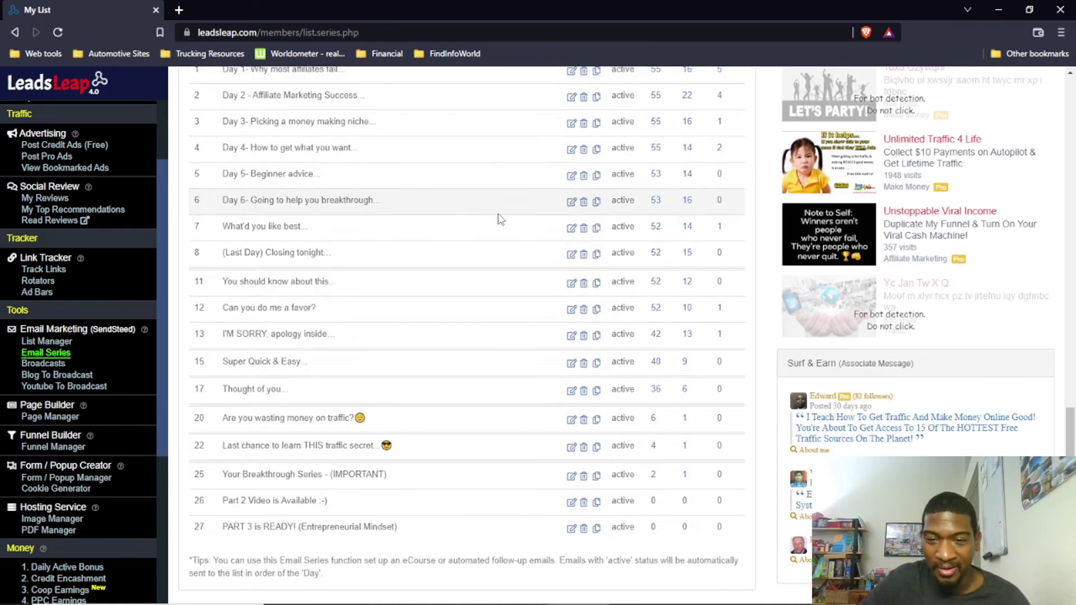
scroll(501, 219, up, 3)
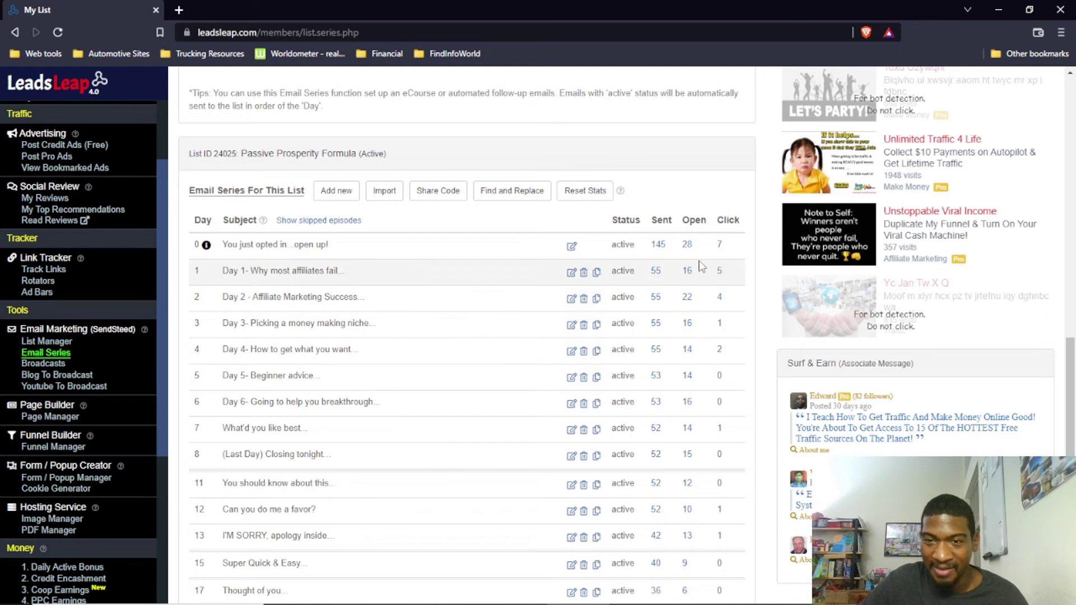
scroll(699, 287, down, 3)
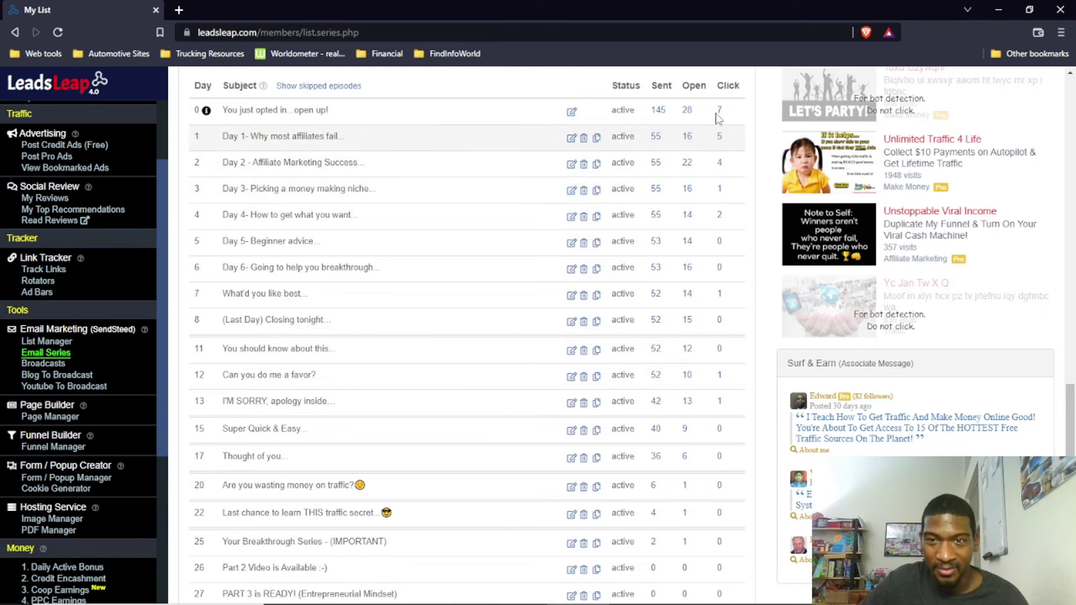
scroll(708, 337, down, 2)
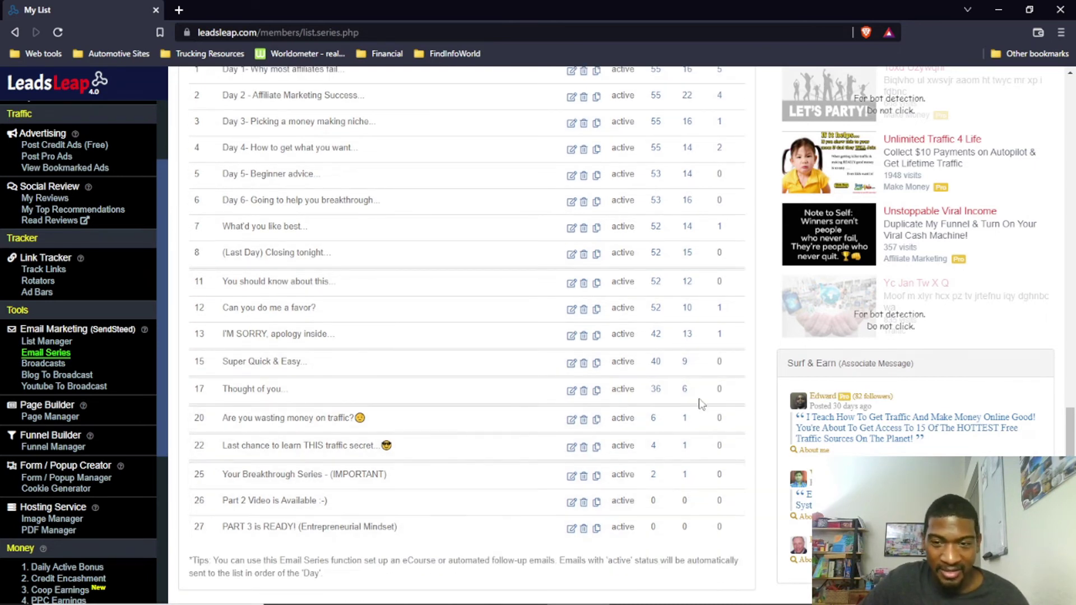
scroll(672, 414, up, 5)
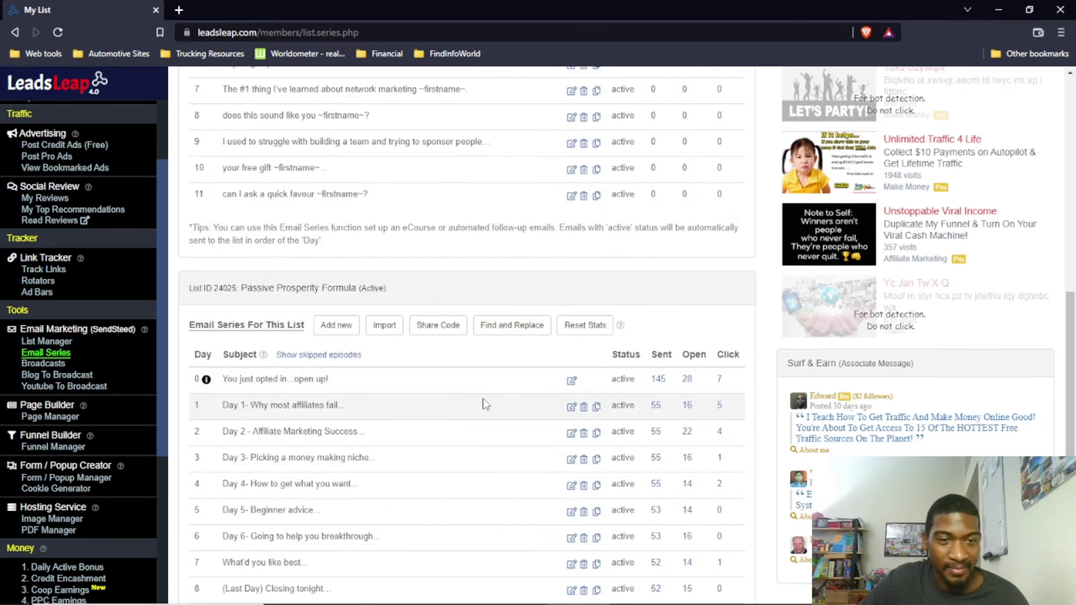
scroll(482, 404, down, 5)
scroll(337, 387, up, 10)
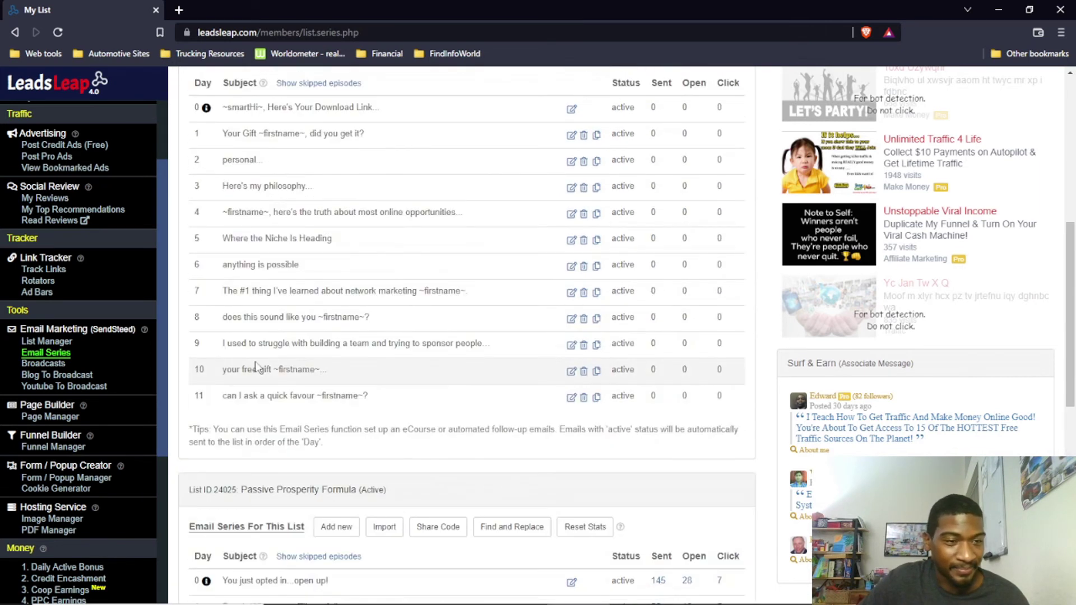
Start a new broadcast in the Broadcast Manager and look over its form down to the saving options.
click(54, 365)
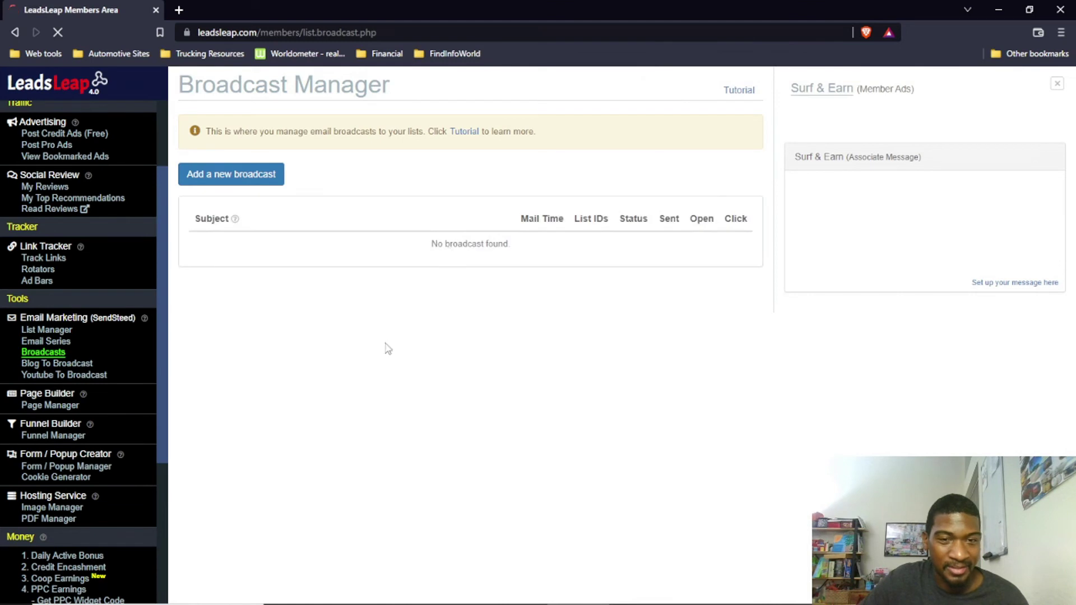
click(251, 176)
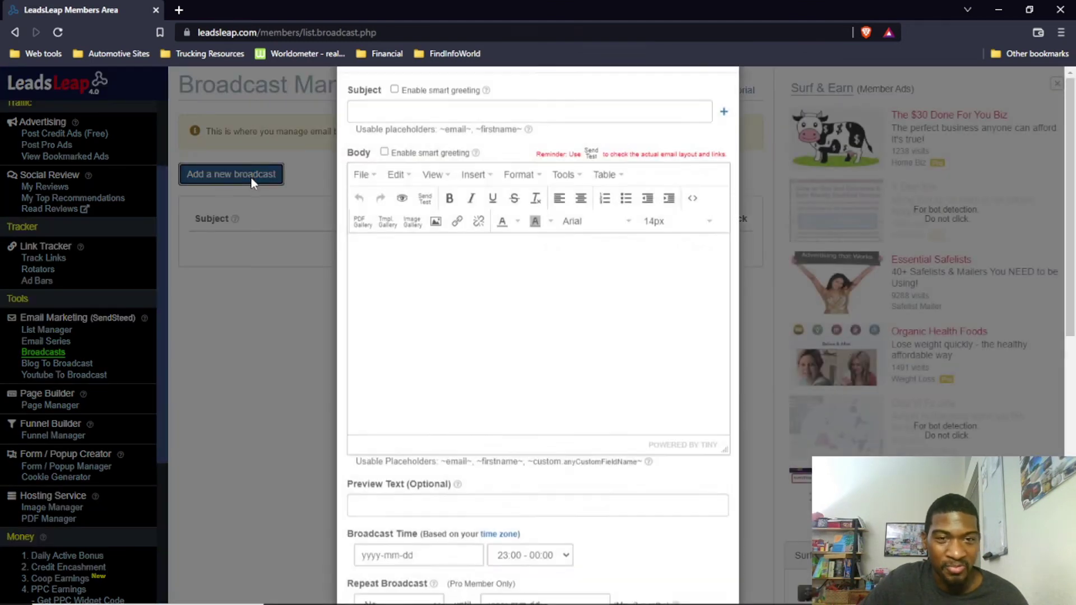
scroll(473, 363, down, 3)
scroll(560, 401, down, 5)
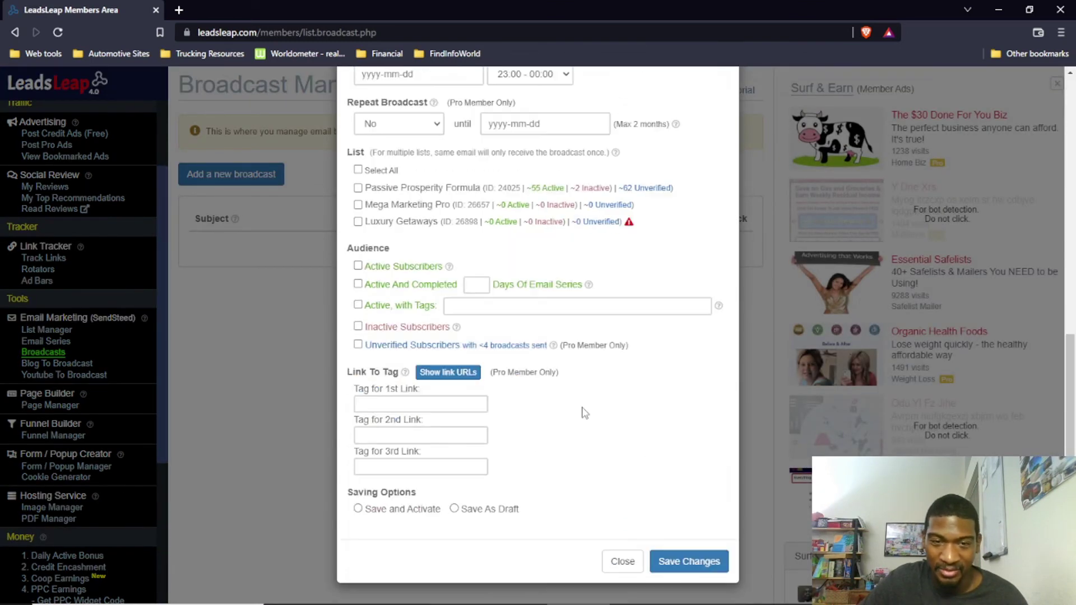
scroll(613, 423, up, 4)
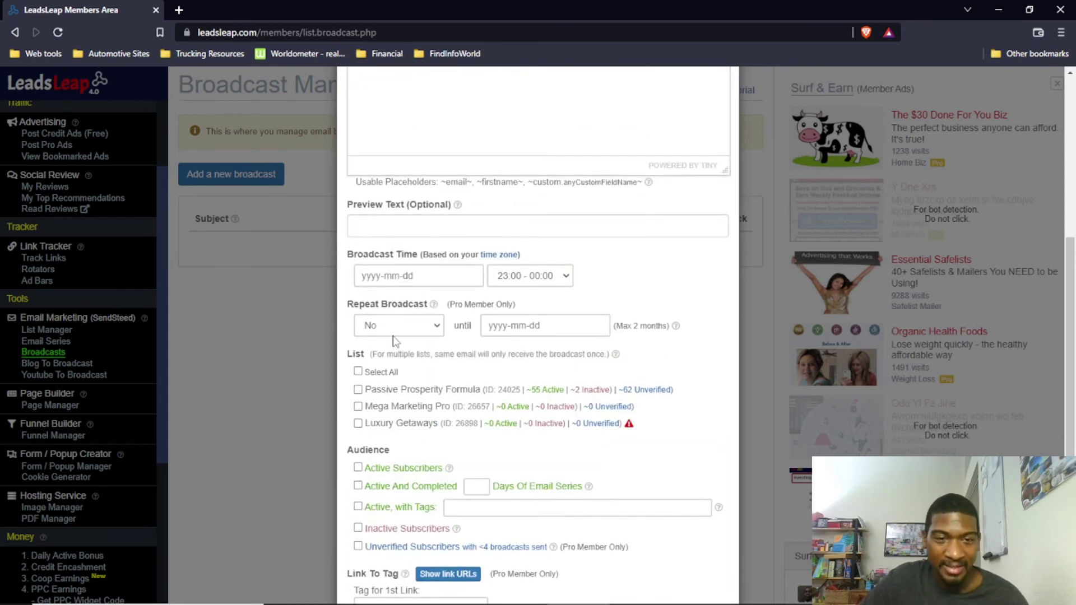
Review the broadcast form's repeat interval choices and its list, audience, link tagging and saving options, and close the form without saving.
click(439, 331)
click(439, 331)
click(439, 331)
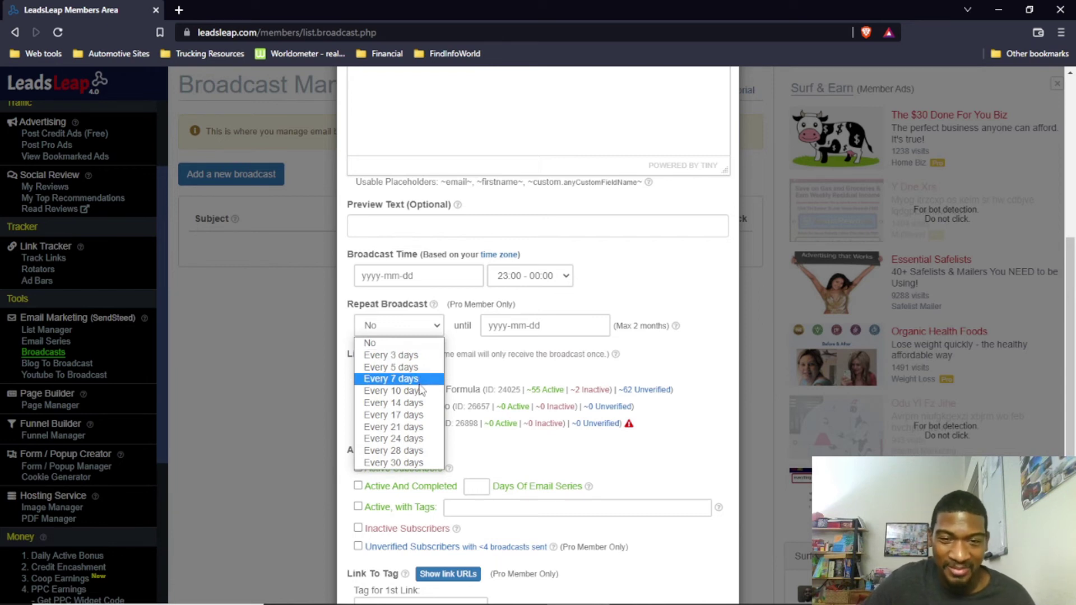
click(518, 355)
scroll(517, 356, down, 3)
mouse_move(450, 335)
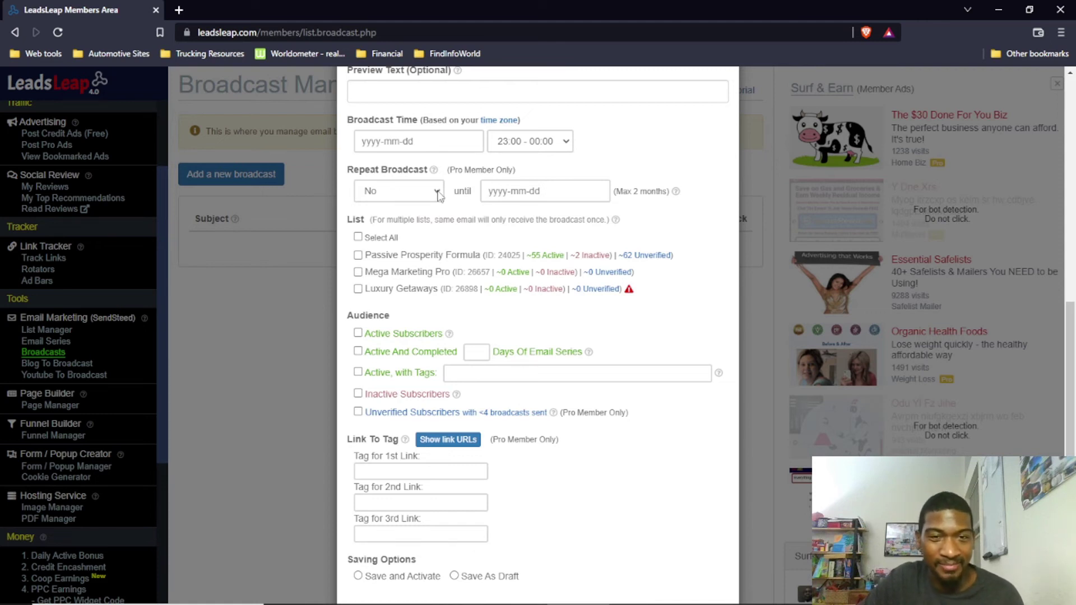
click(437, 194)
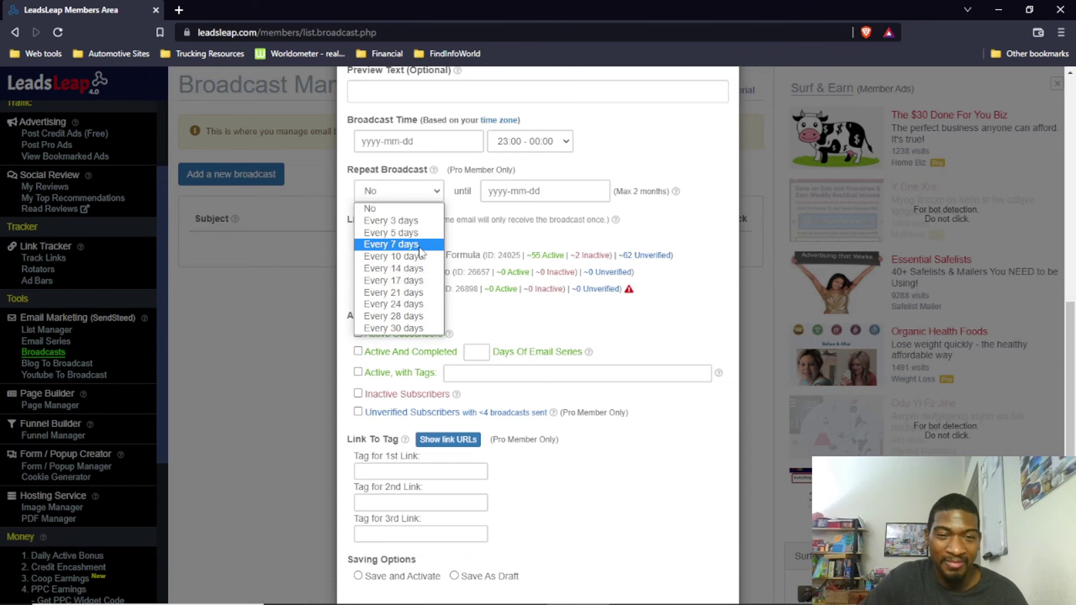
click(572, 242)
scroll(572, 244, down, 2)
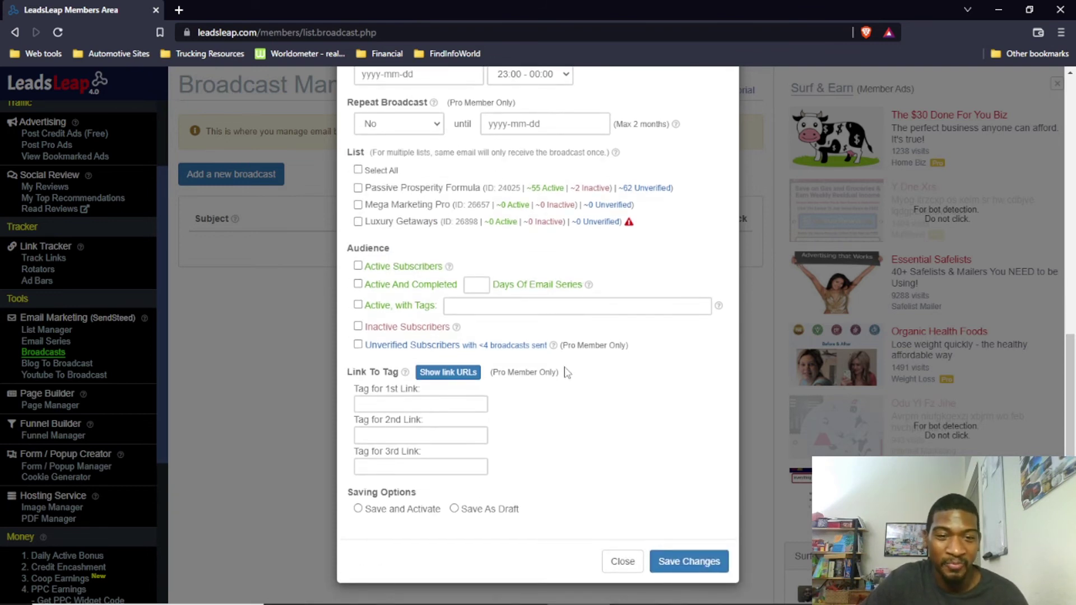
click(623, 562)
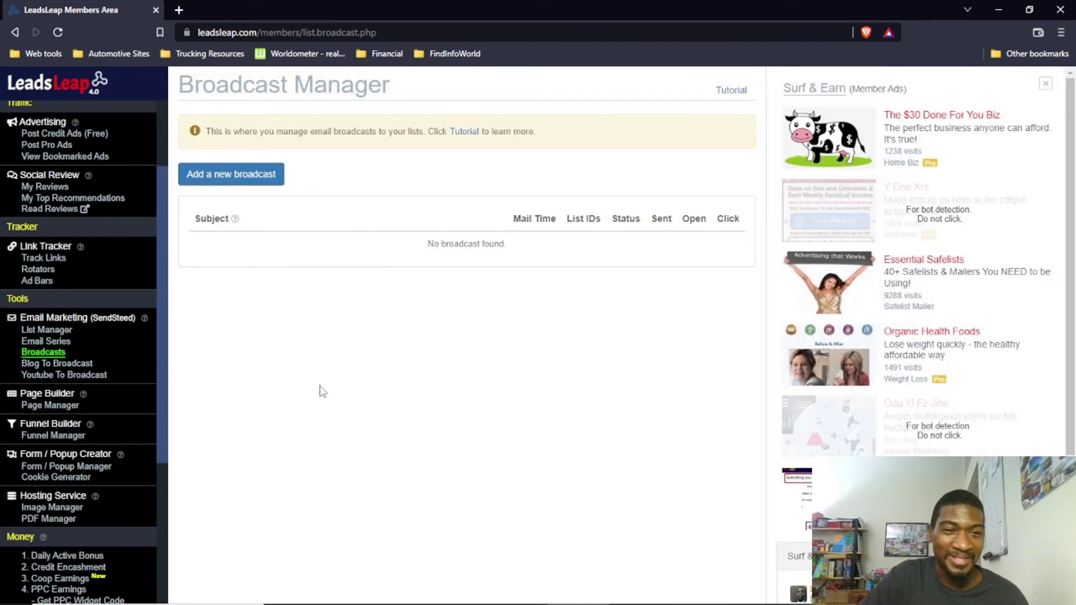
Open Blog To Broadcast, look over the editor for a new blog RSS feed, and close it without saving.
click(86, 367)
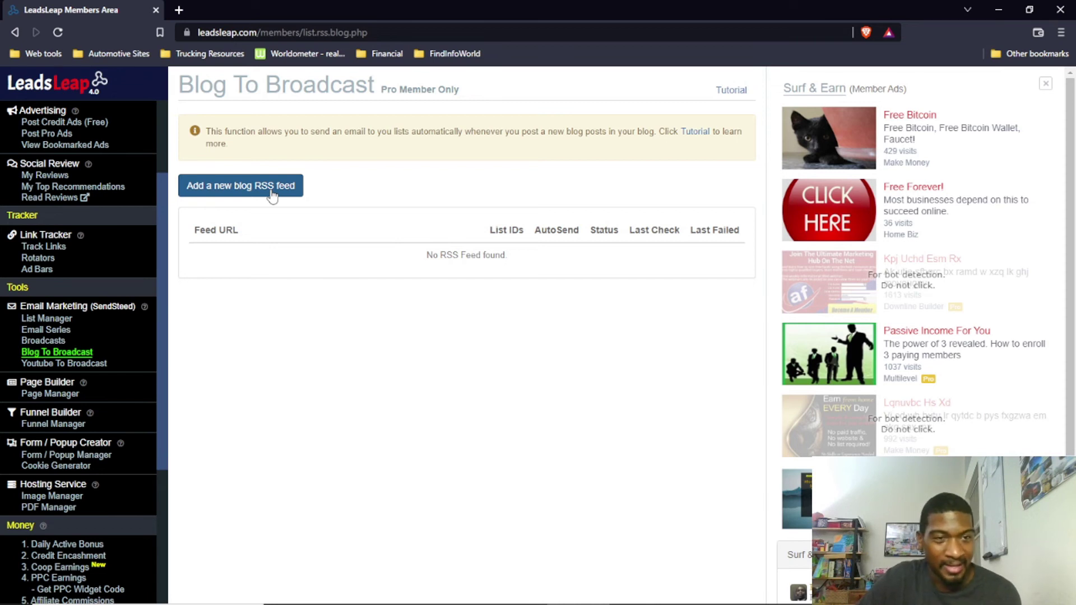
click(272, 193)
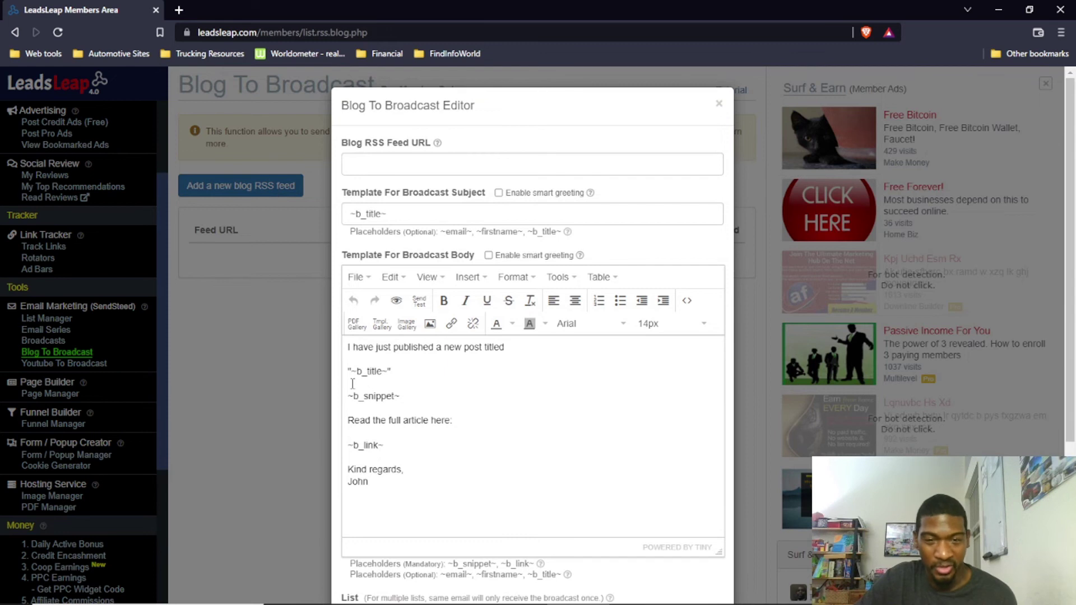
scroll(415, 385, down, 4)
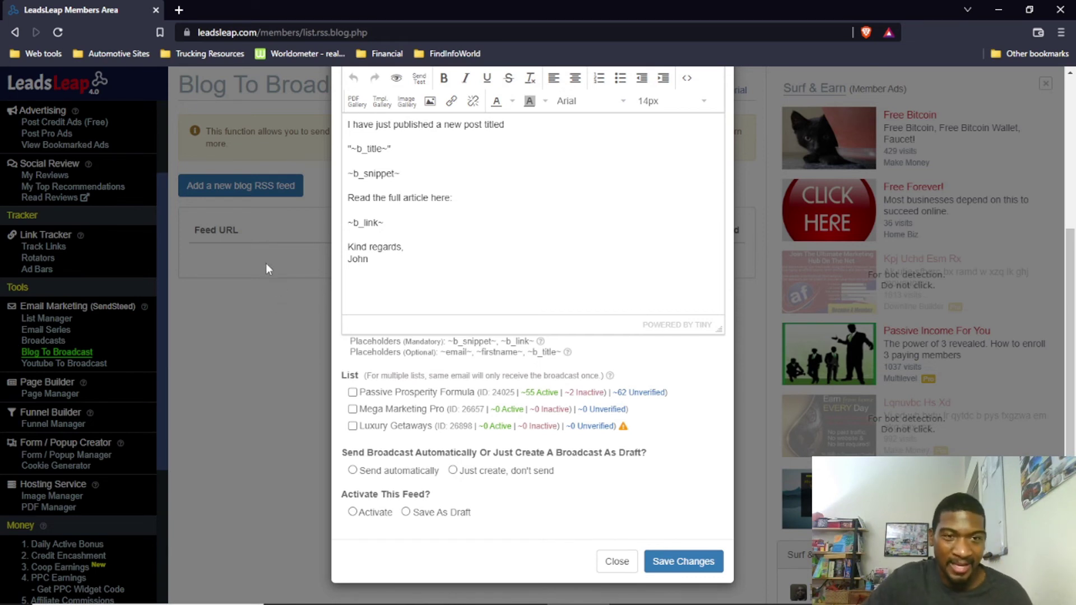
click(617, 562)
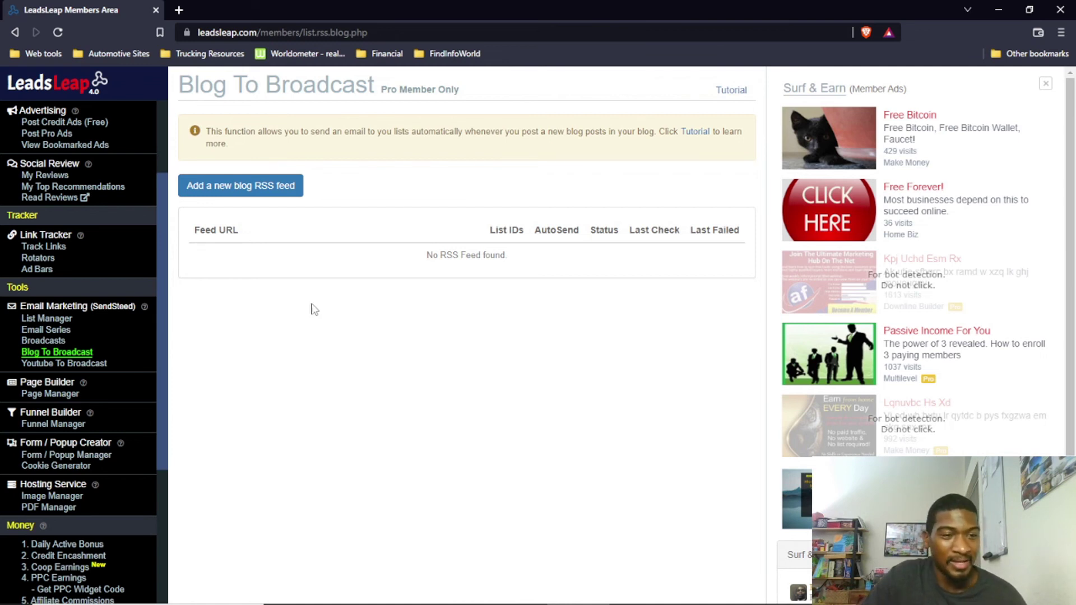
Open Youtube To Broadcast, bring up the run confirmation for the existing feed, and cancel it.
click(63, 364)
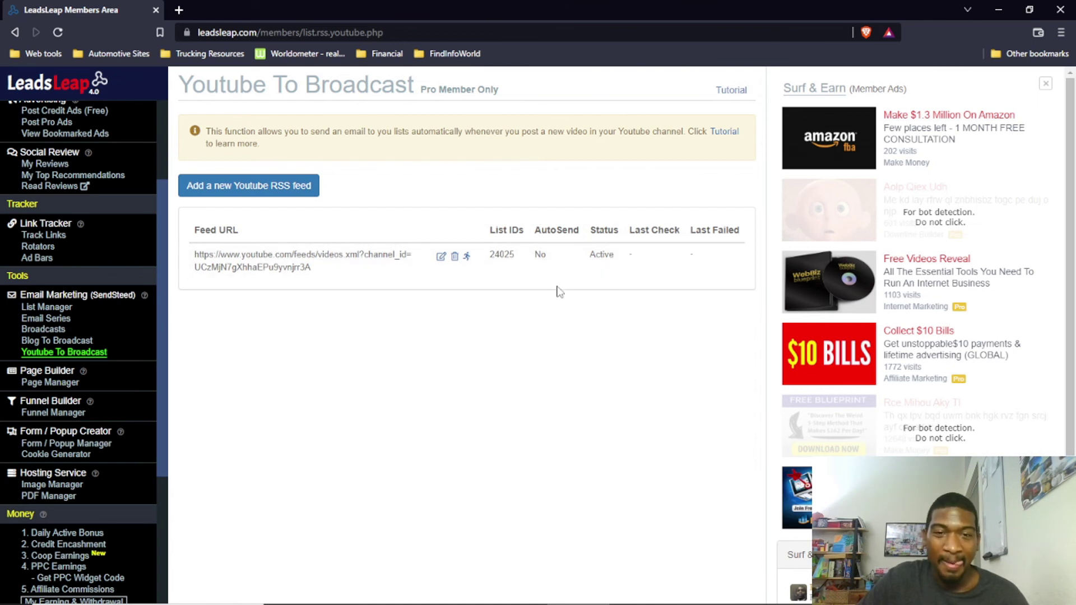
click(467, 257)
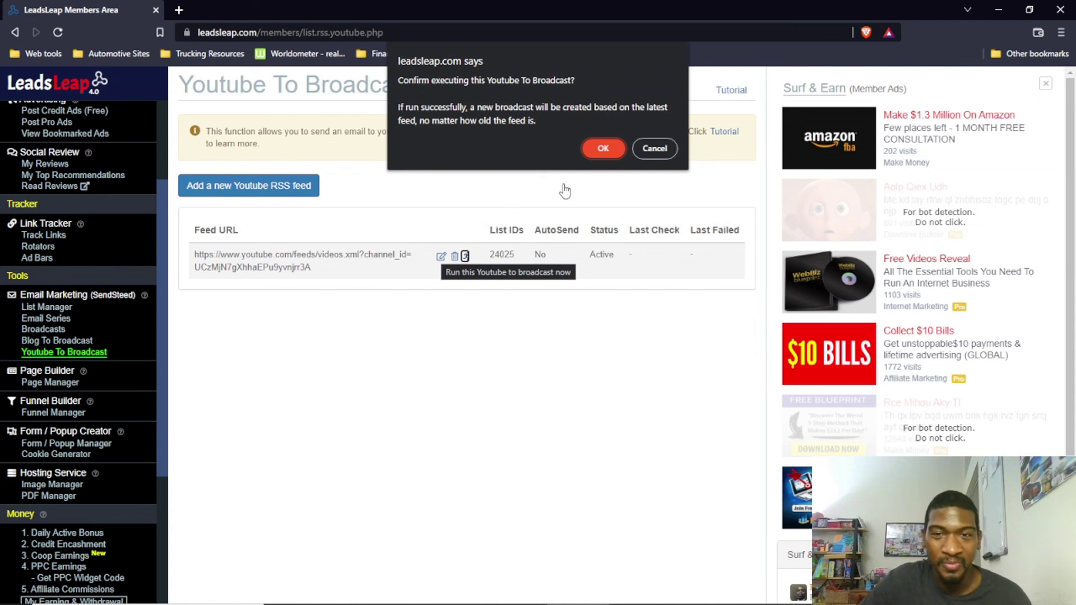
click(653, 149)
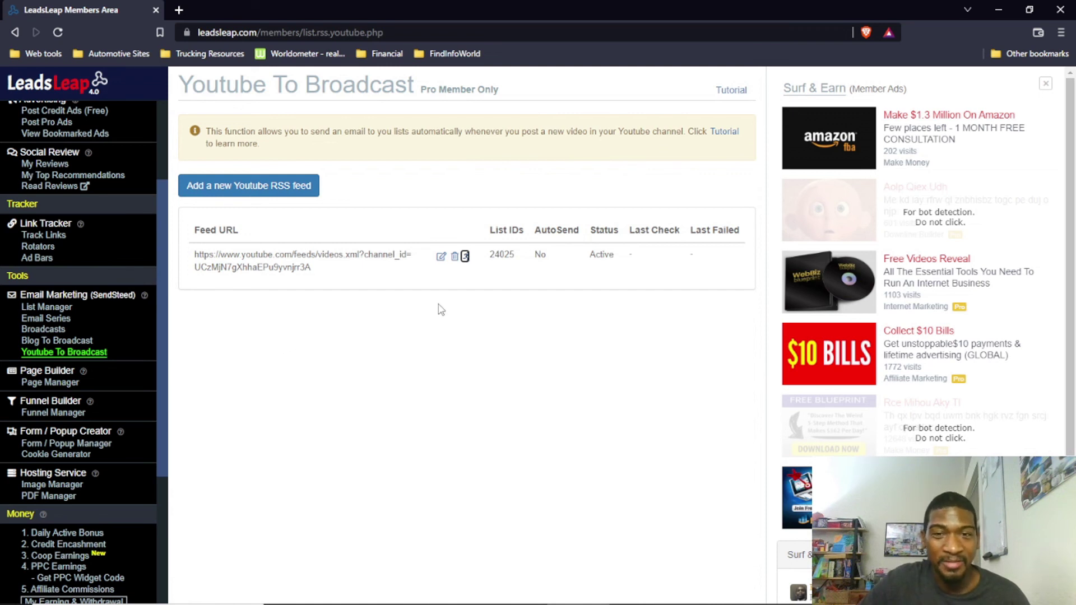
Revisit the List Manager and Blog To Broadcast, highlight the "Pro Member Only" label, and return to Youtube To Broadcast.
click(57, 308)
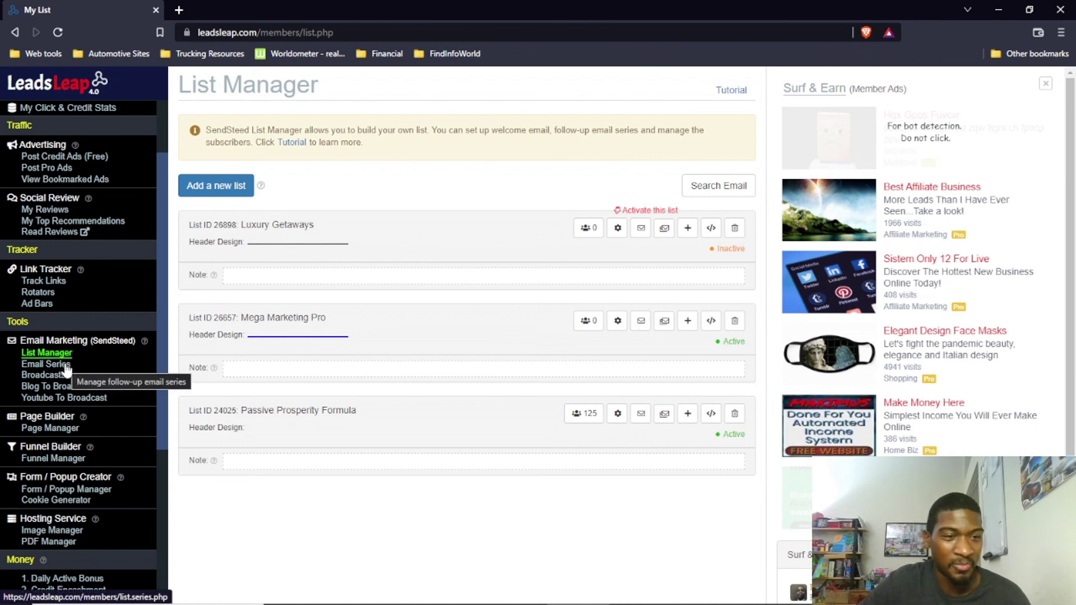
click(68, 388)
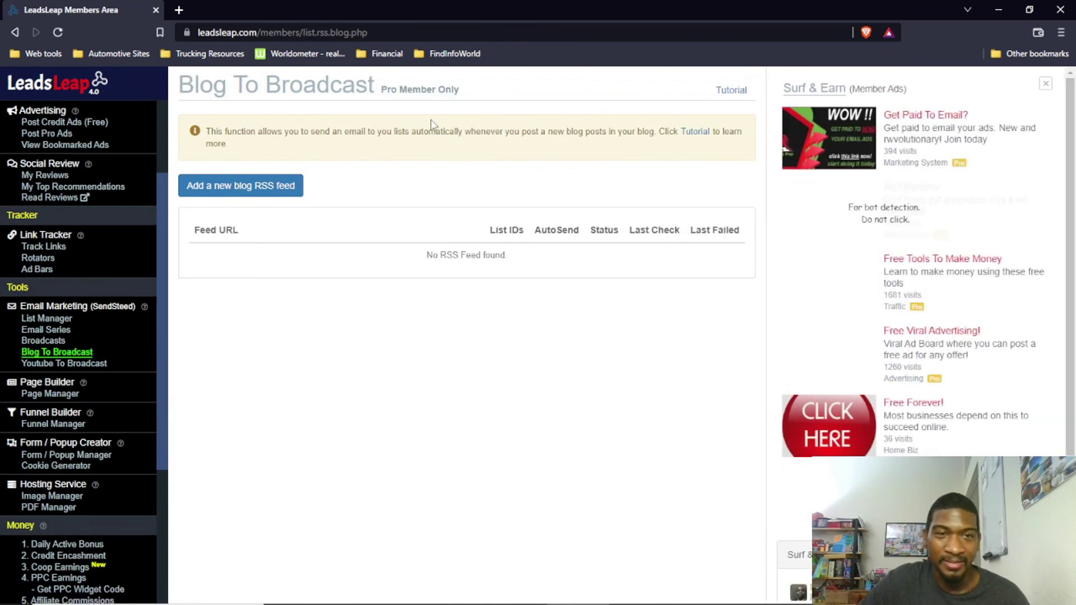
triple_click(449, 84)
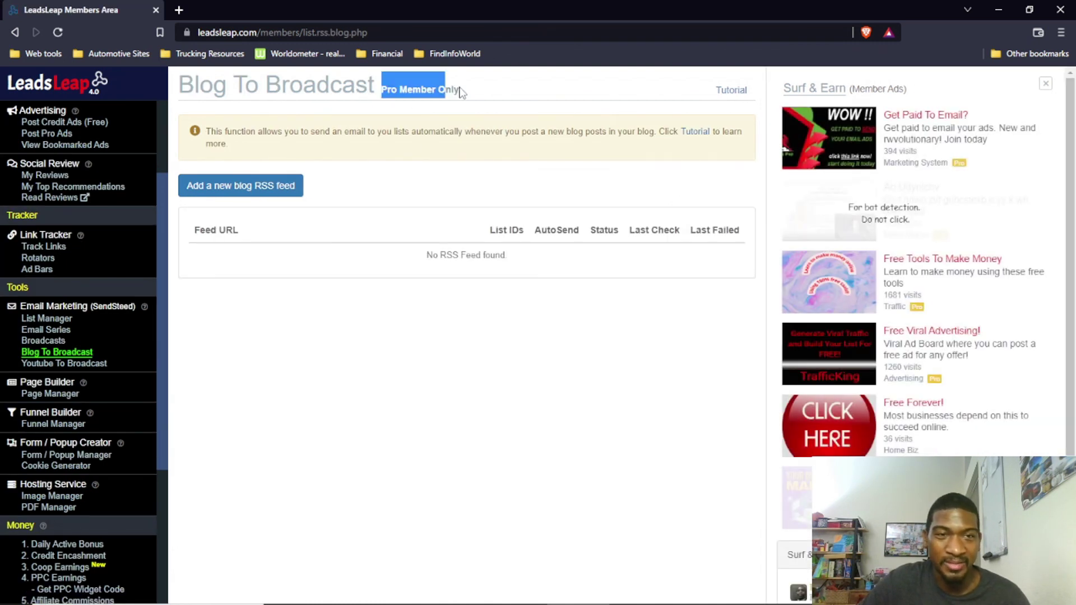
click(464, 92)
drag(464, 92, 383, 89)
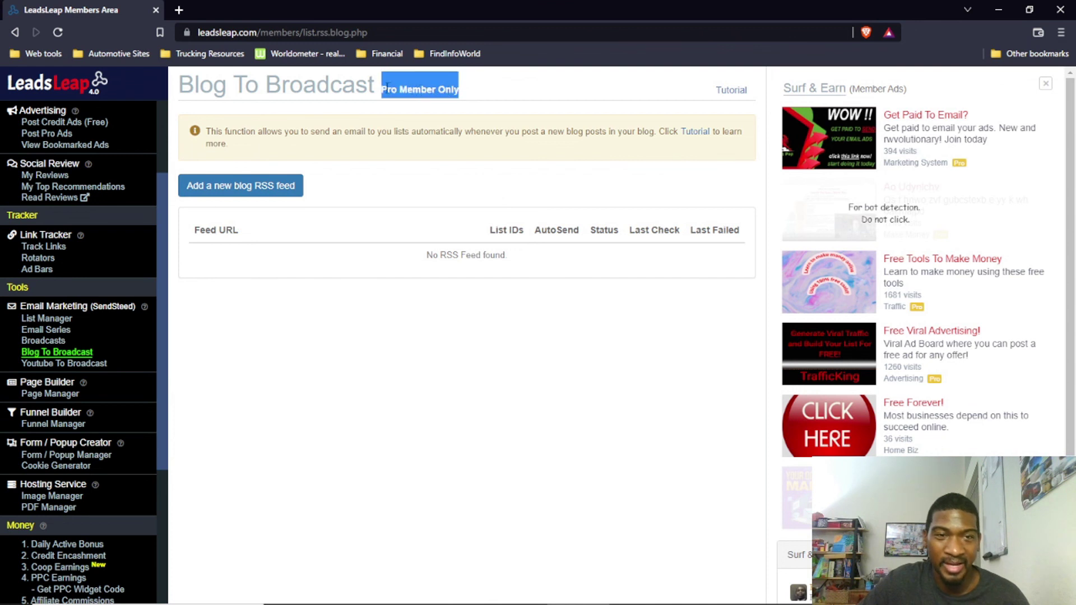
click(72, 364)
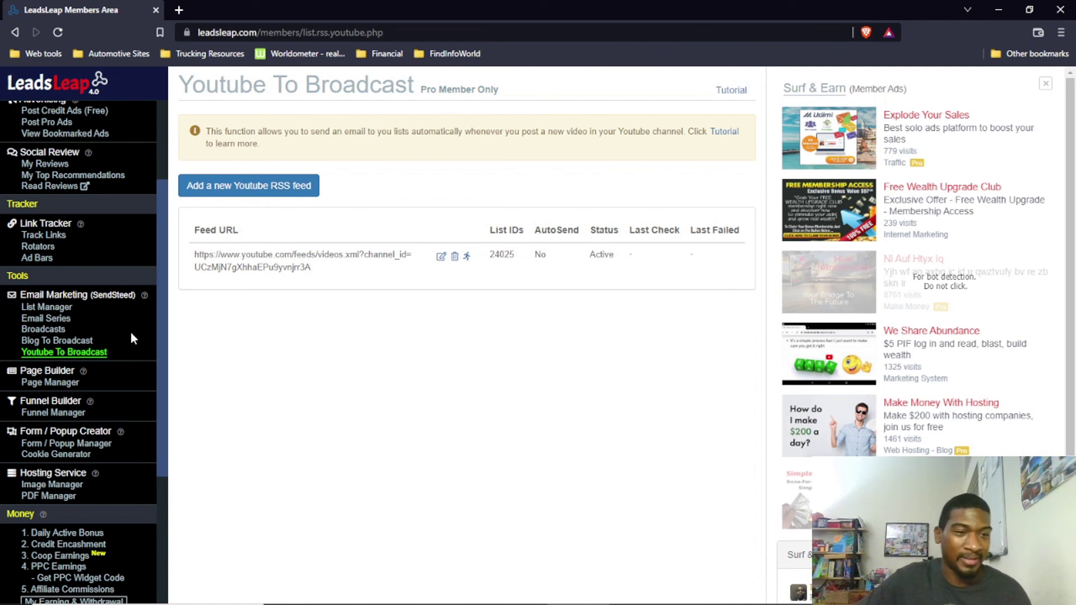
scroll(127, 337, up, 2)
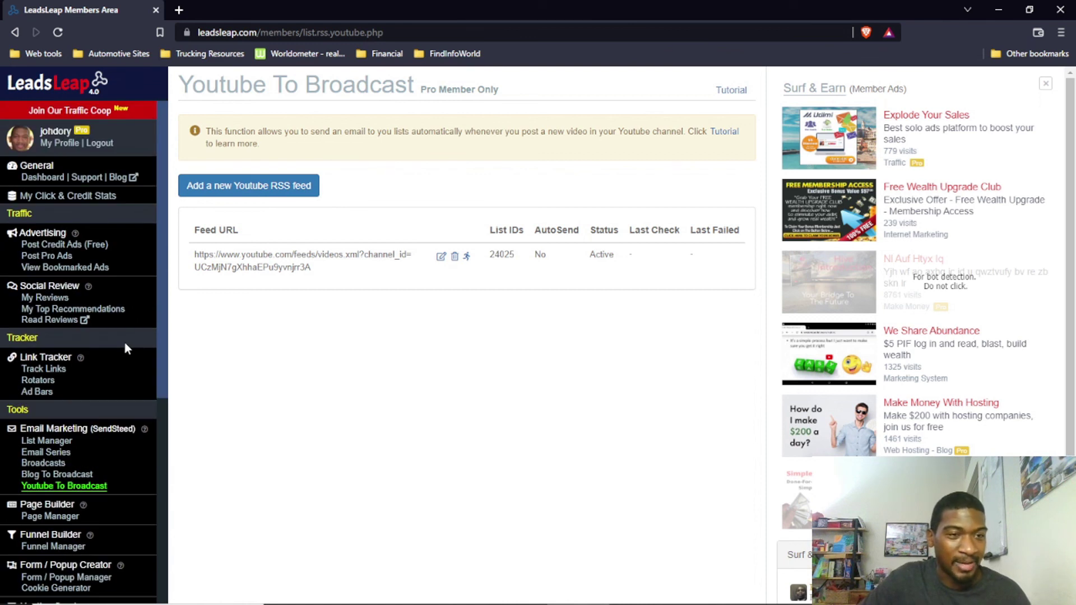
scroll(126, 341, down, 2)
scroll(96, 241, up, 2)
scroll(95, 280, down, 4)
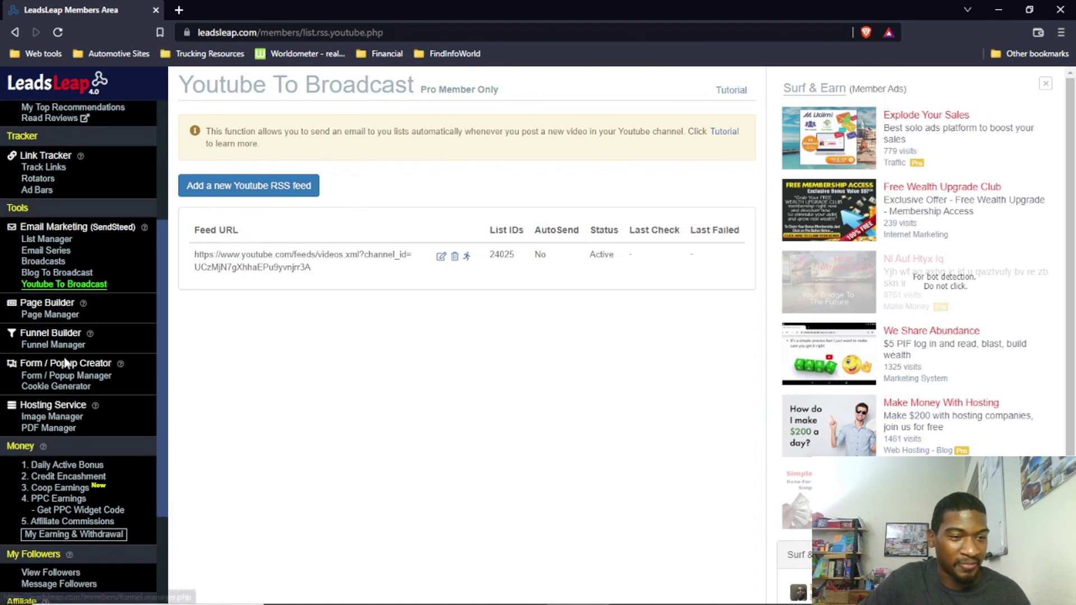
Delete the Luxury Getaways list in the List Manager and return to the member dashboard.
scroll(93, 364, up, 4)
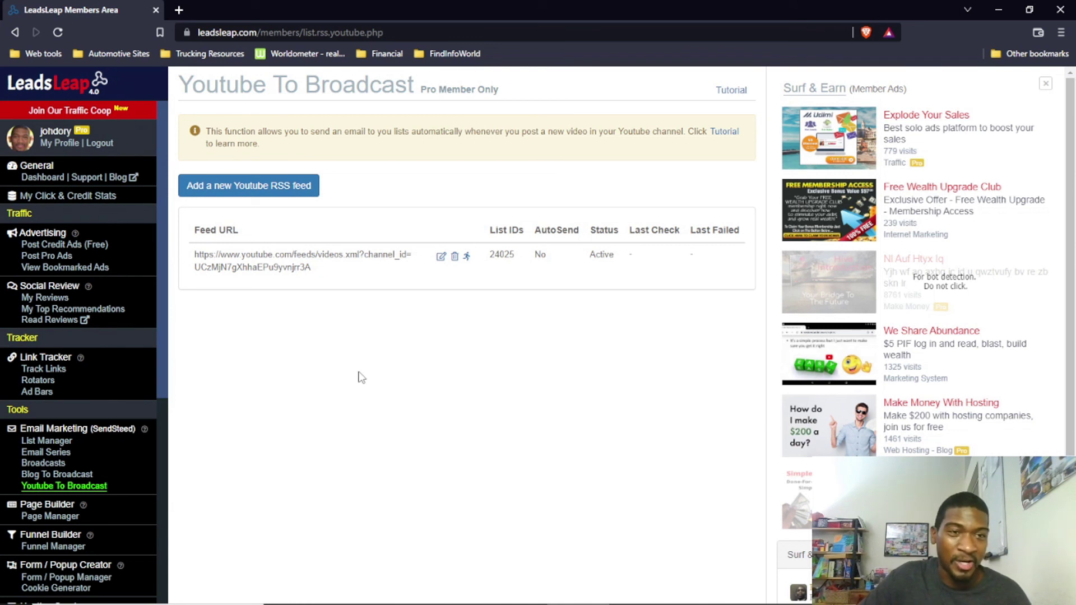
click(65, 440)
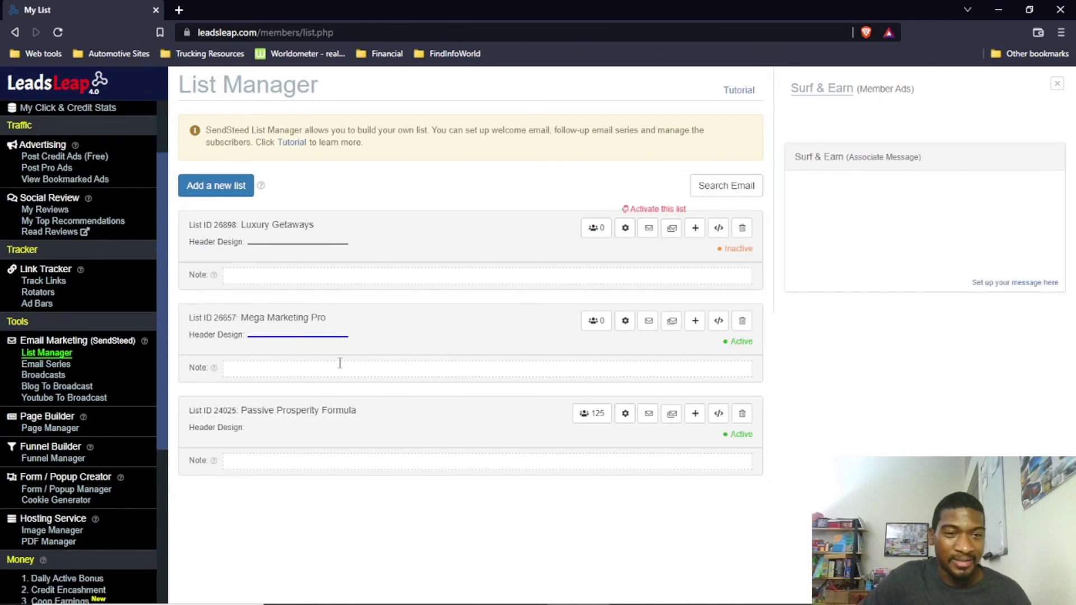
click(735, 227)
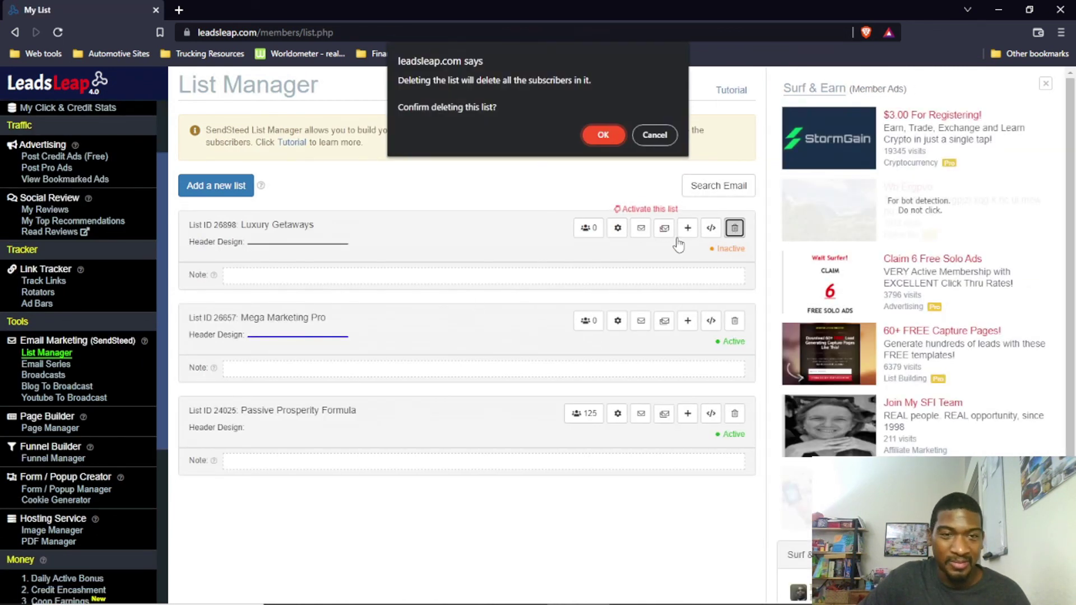
click(604, 135)
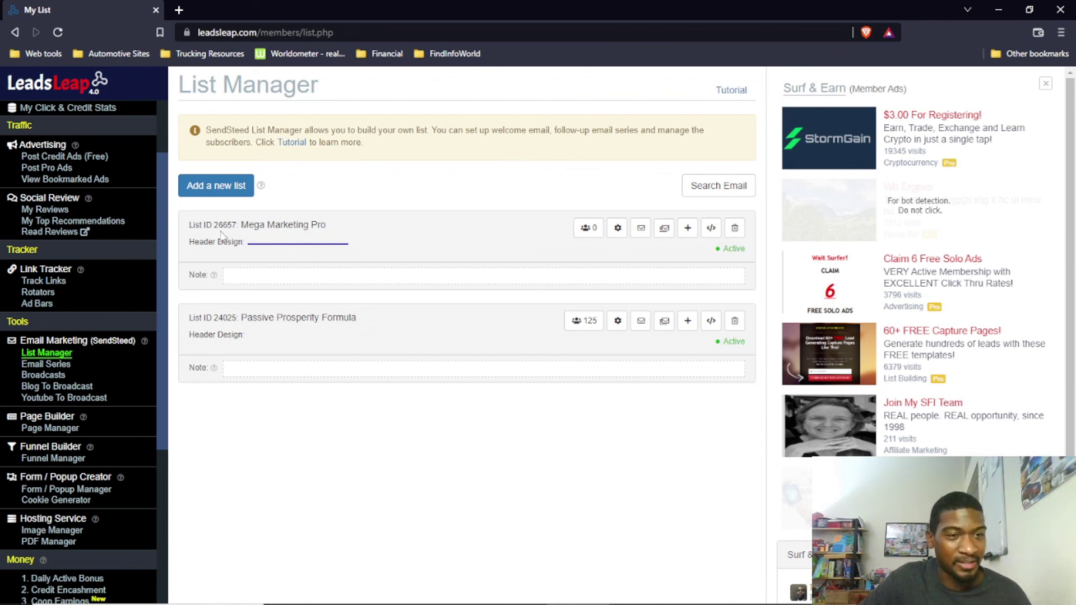
scroll(74, 197, up, 3)
click(42, 179)
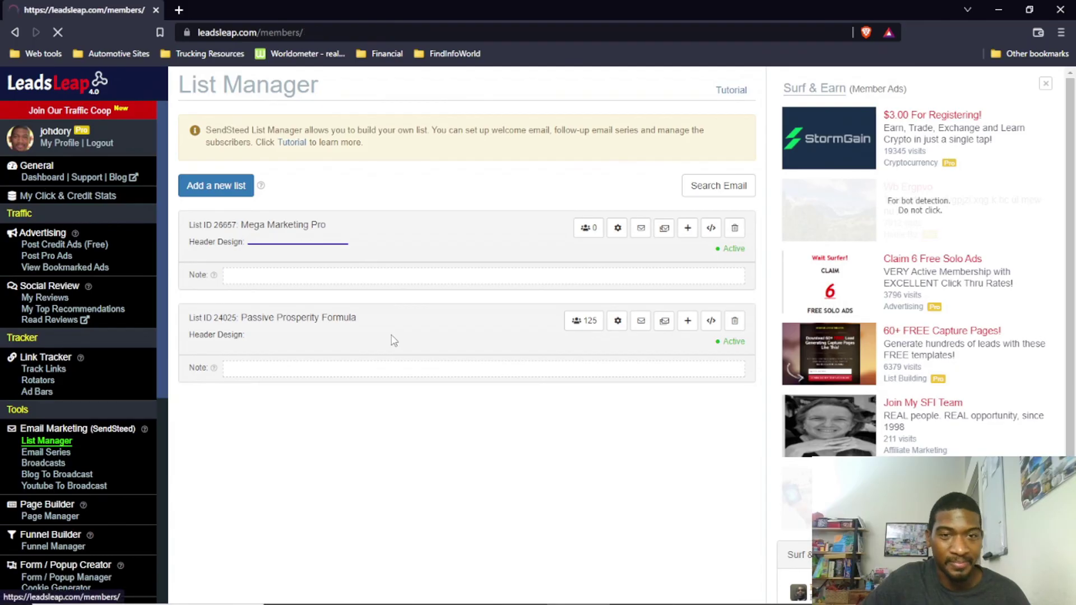